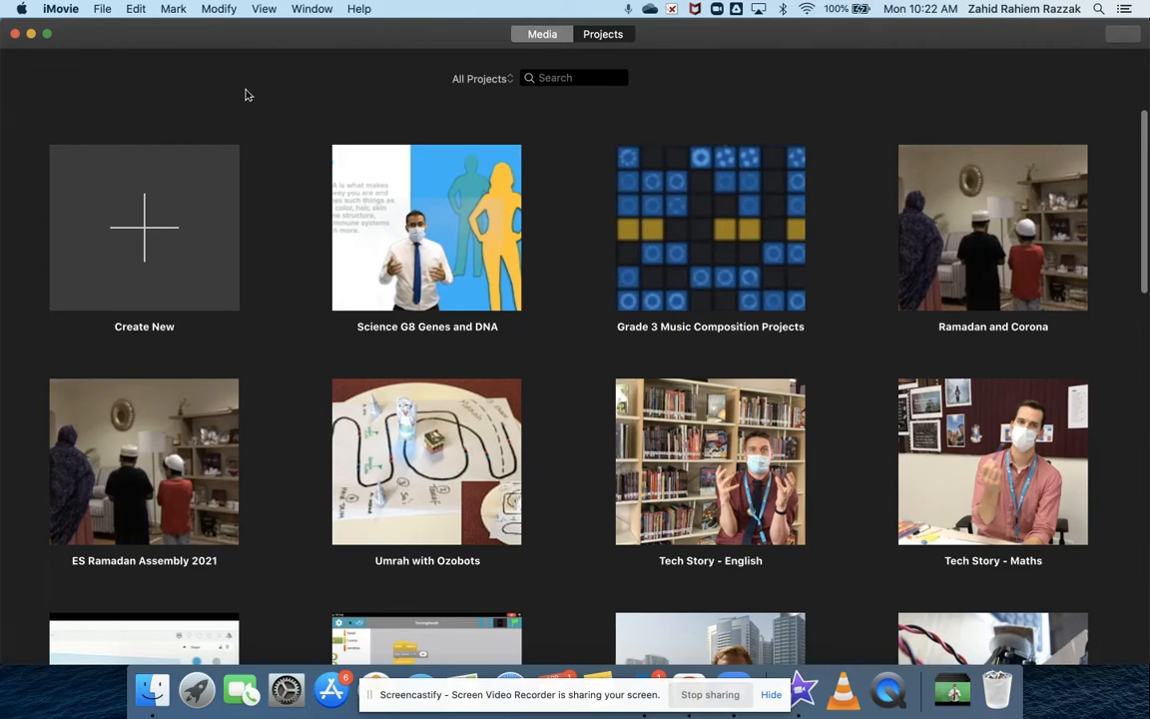
- Create a new movie project
left_click(148, 231)
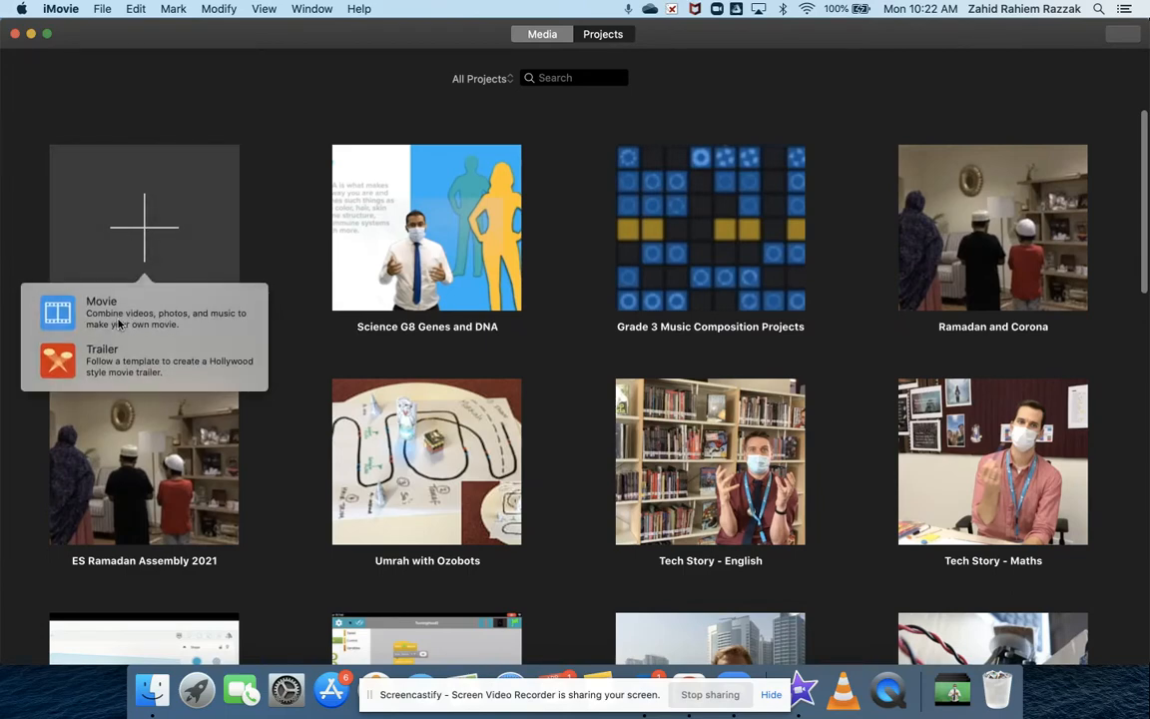
left_click(114, 318)
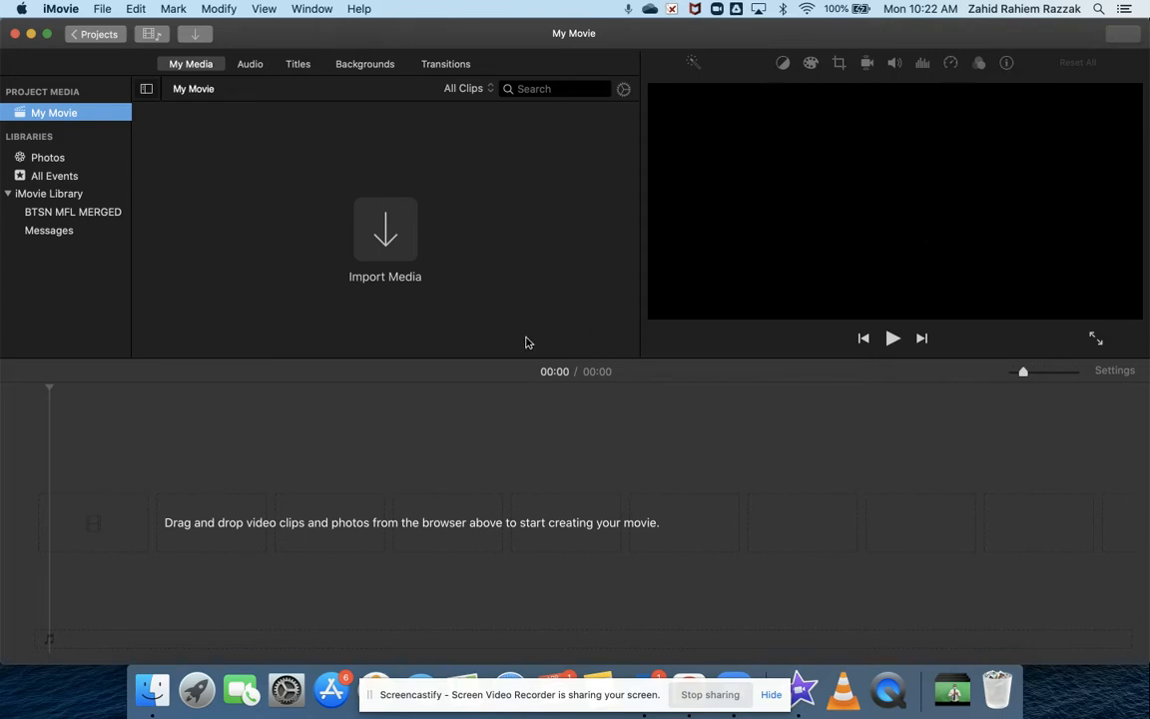
left_click(193, 480)
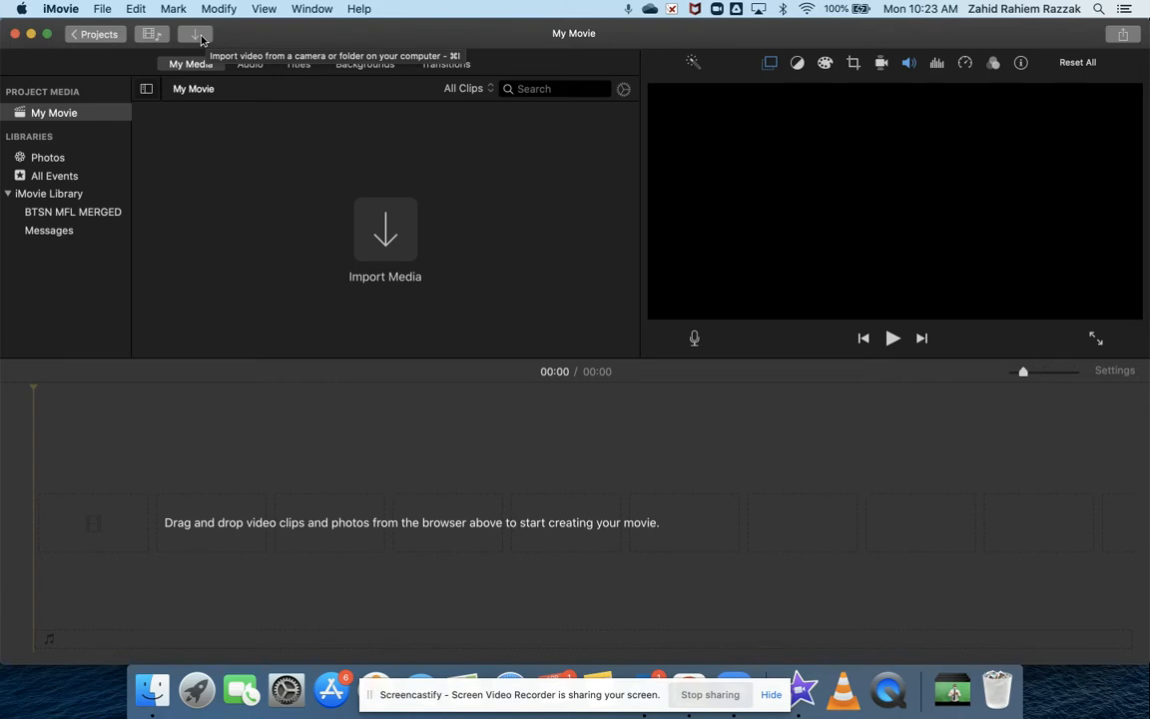
- Import Green Screen pt1.mp4 from the Green Screen Final Video folder on Google Drive into the project media
left_click(431, 293)
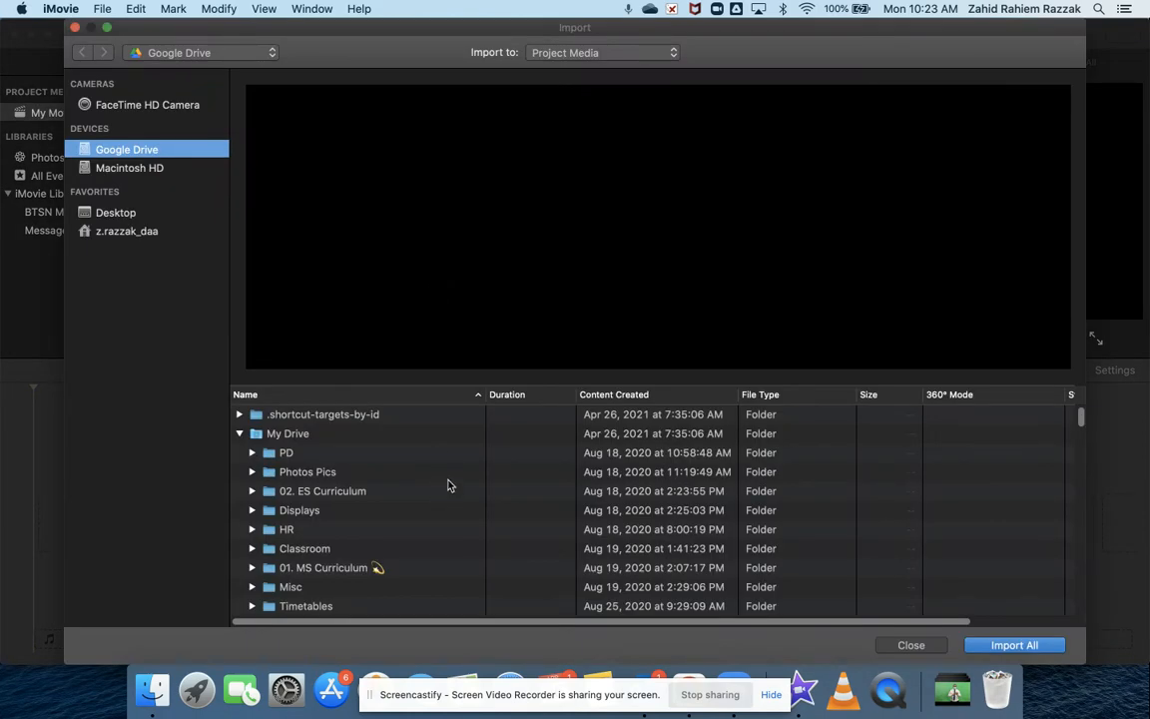
scroll(445, 484, "down", 15)
scroll(443, 484, "down", 15)
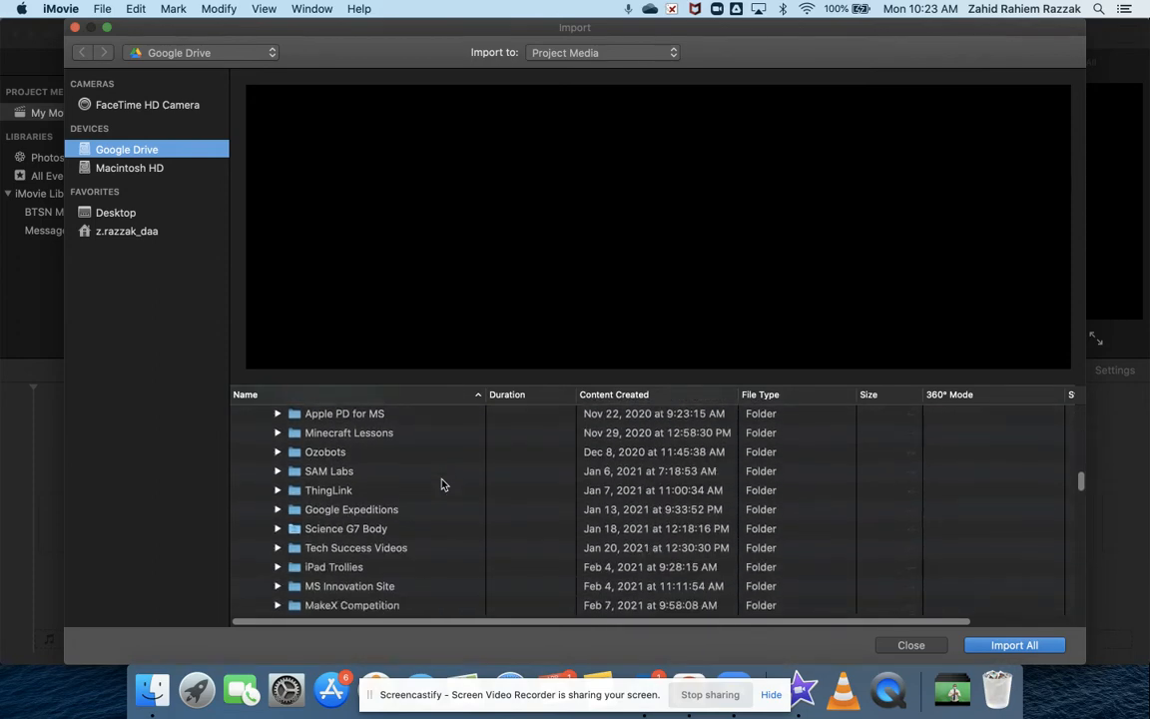
scroll(444, 484, "down", 8)
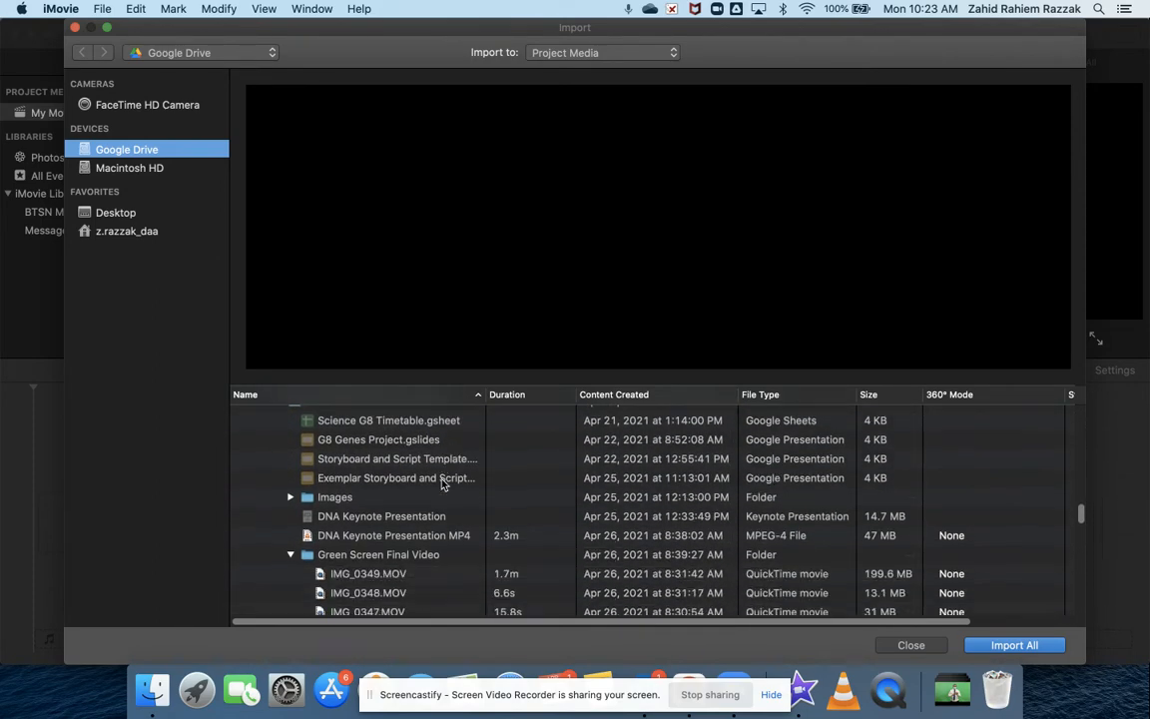
scroll(443, 484, "down", 3)
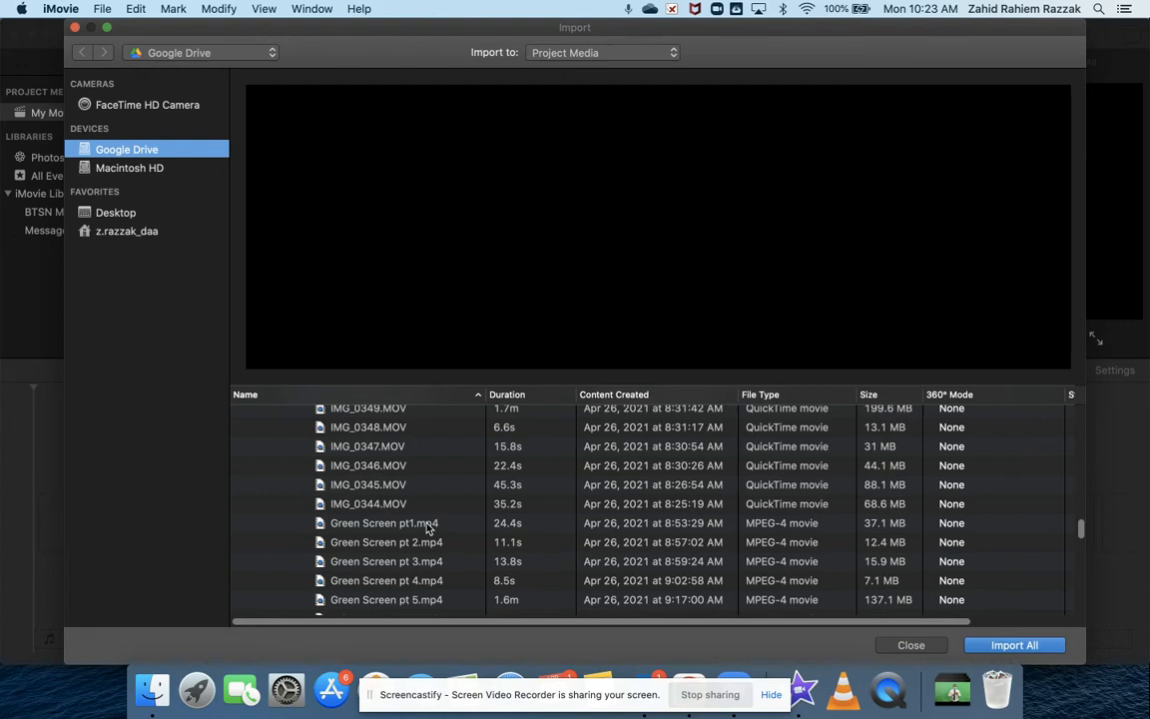
scroll(430, 527, "down", 1)
left_click(429, 527)
scroll(427, 524, "down", 2)
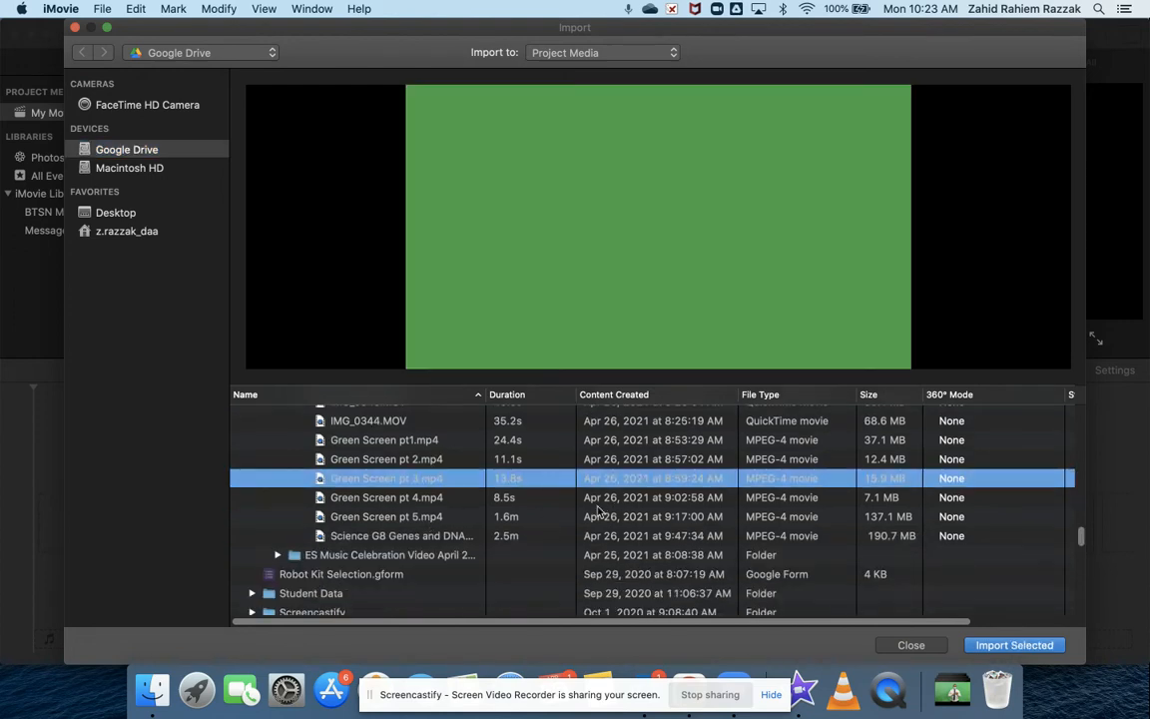
left_click(414, 441)
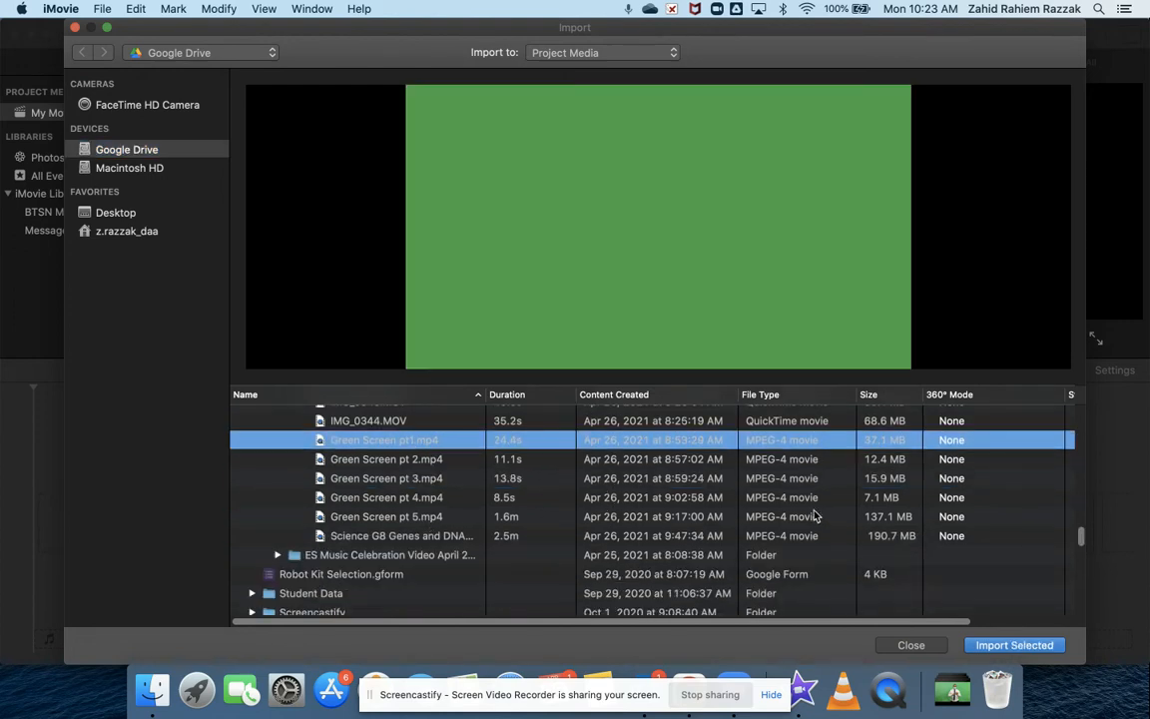
left_click(1018, 647)
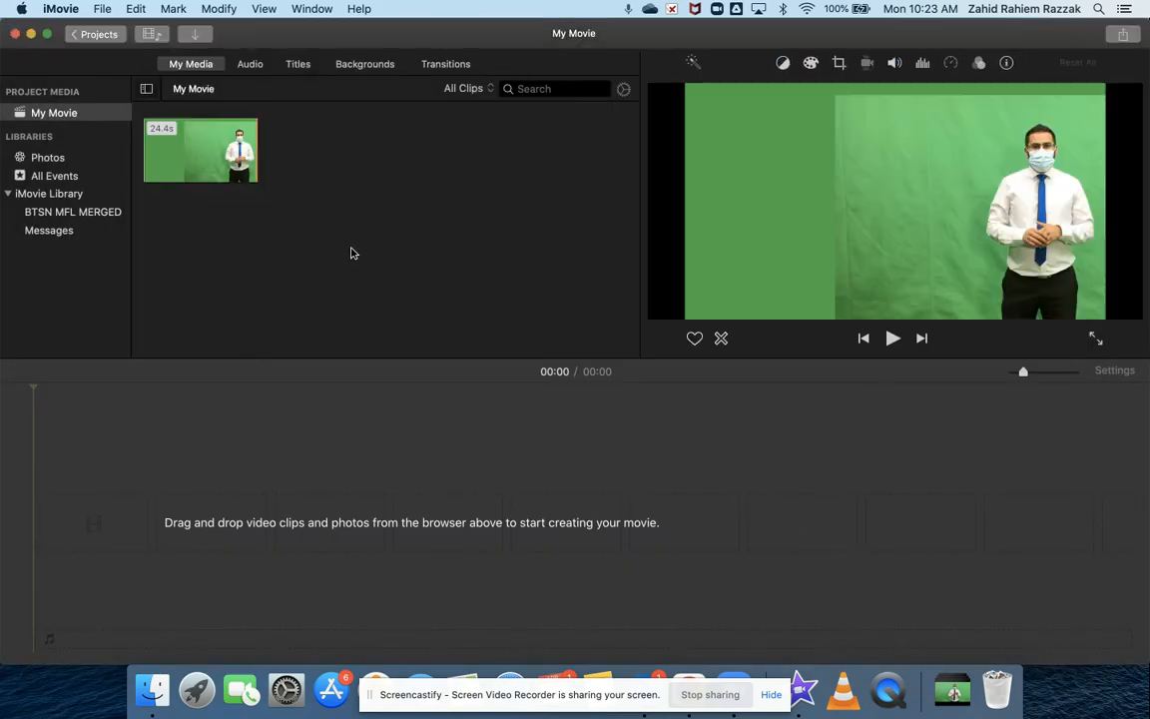
- Import the DNA Keynote Presentation MP4 from the Science - Green Screen Genes folder on Google Drive
left_click(195, 34)
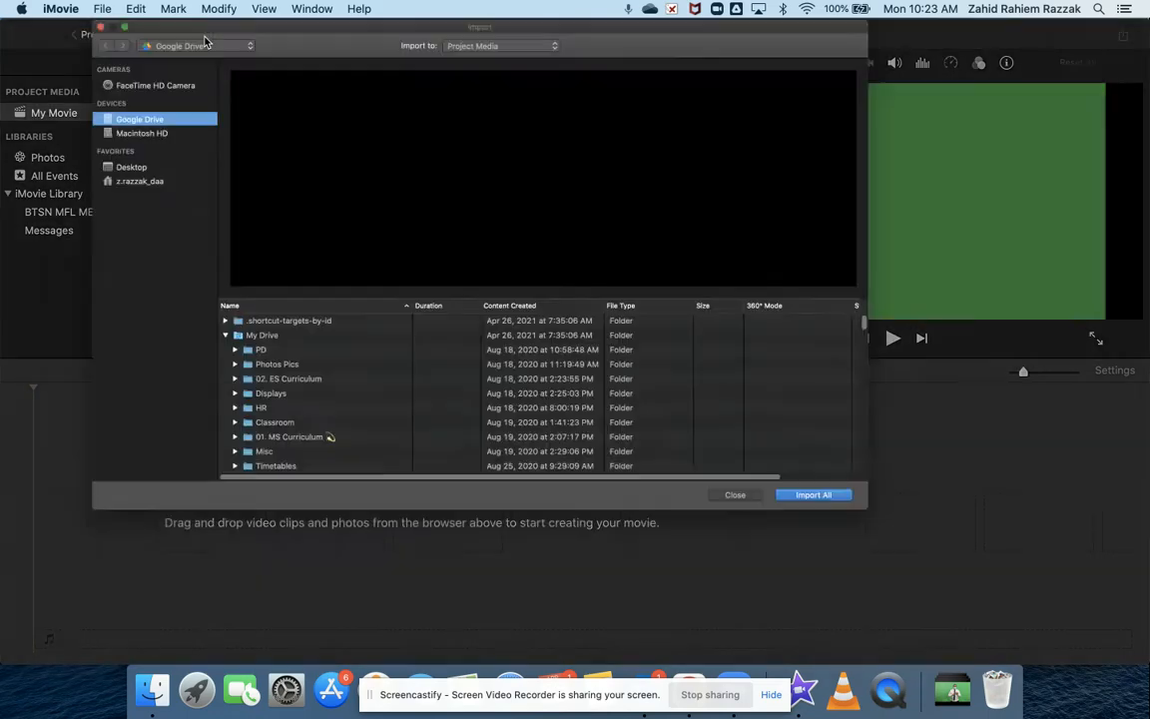
scroll(374, 458, "down", 20)
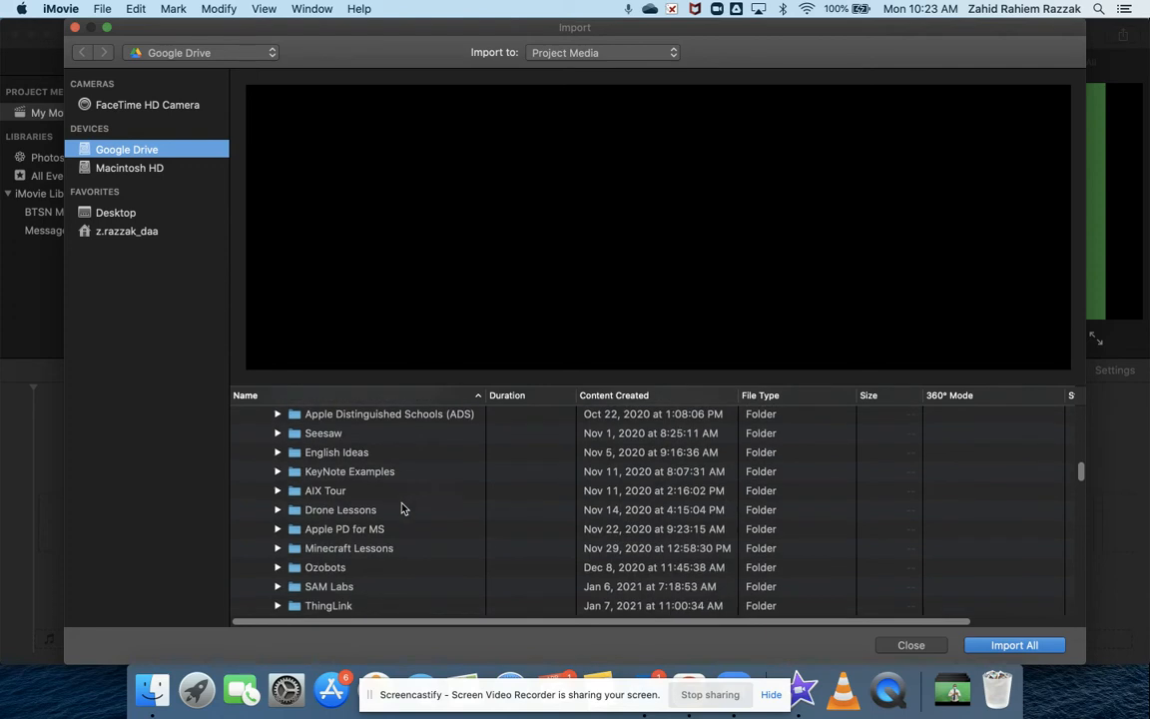
scroll(419, 545, "down", 5)
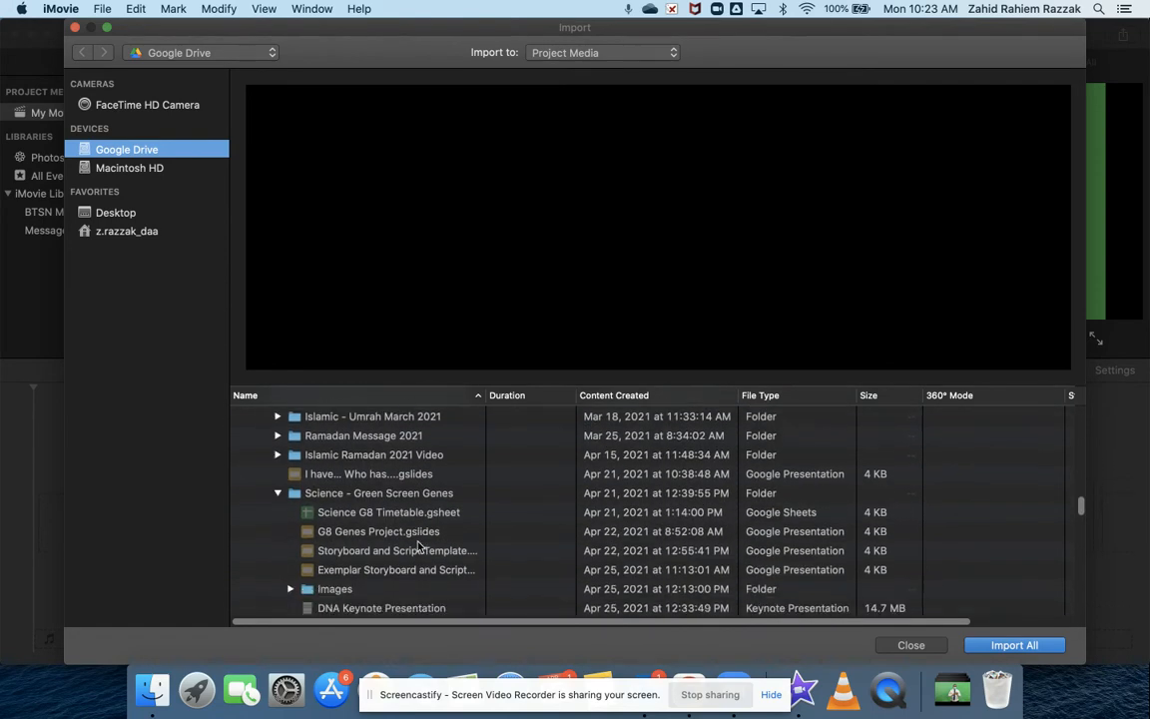
scroll(418, 545, "down", 1)
left_click(419, 545)
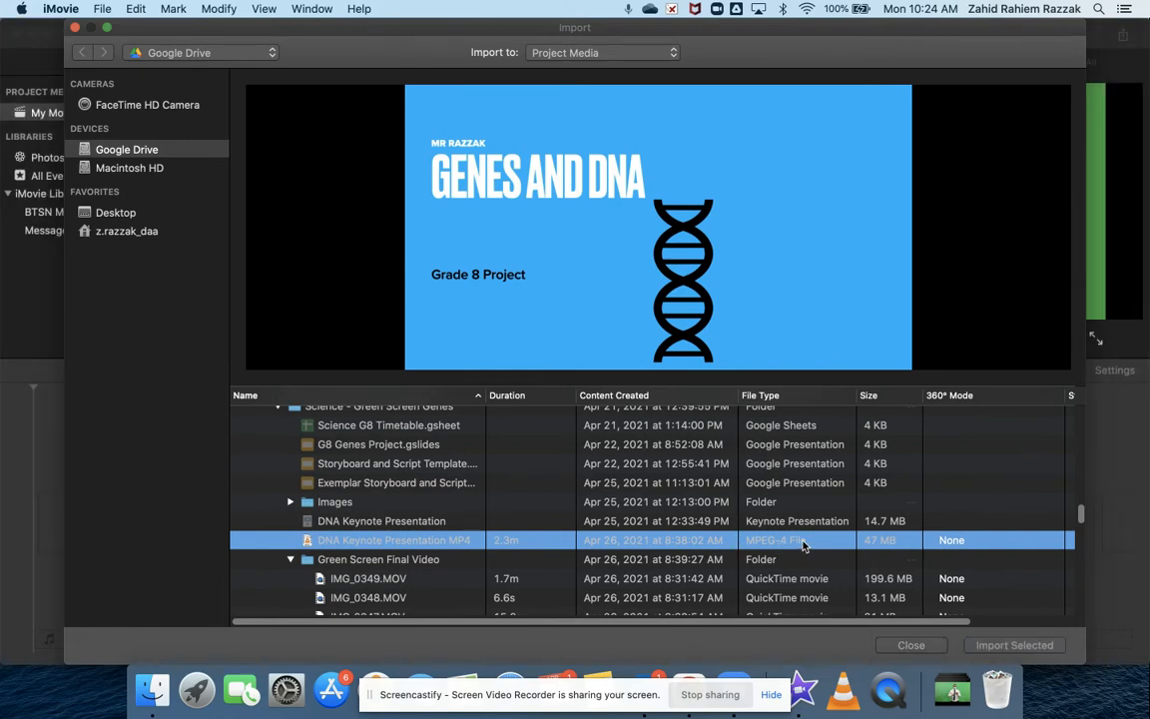
key("Escape")
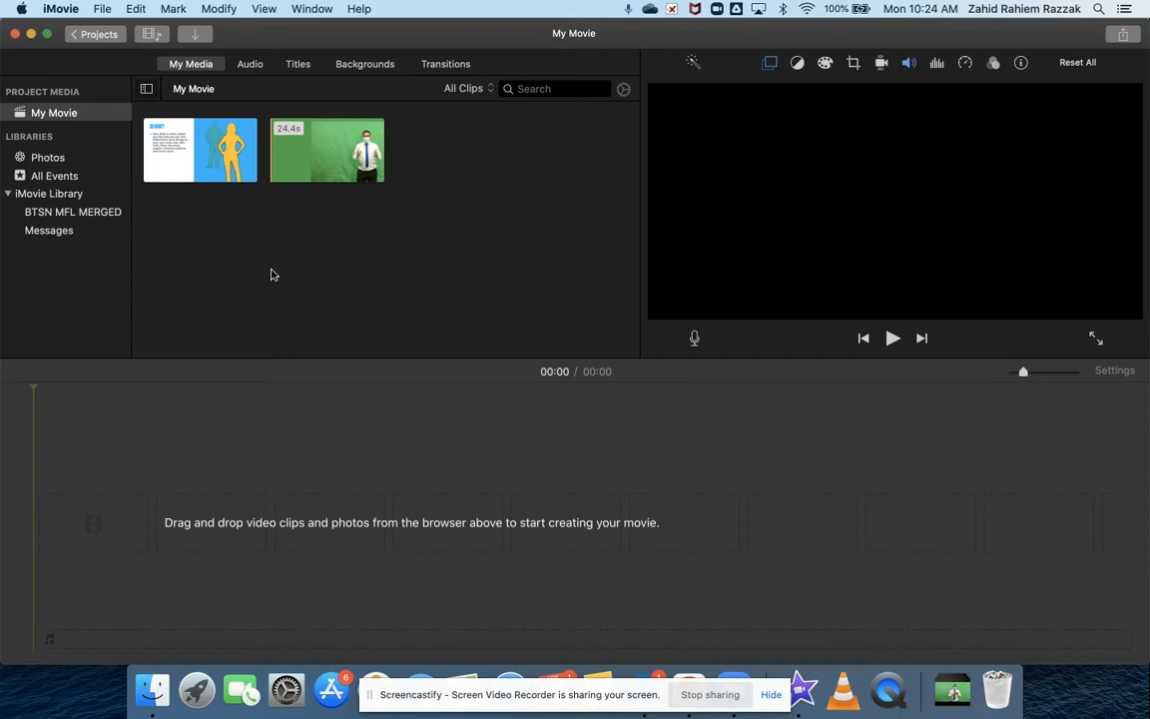
- Place the 24.4 s green screen clip in the empty timeline and split it close to its start
left_click(325, 160)
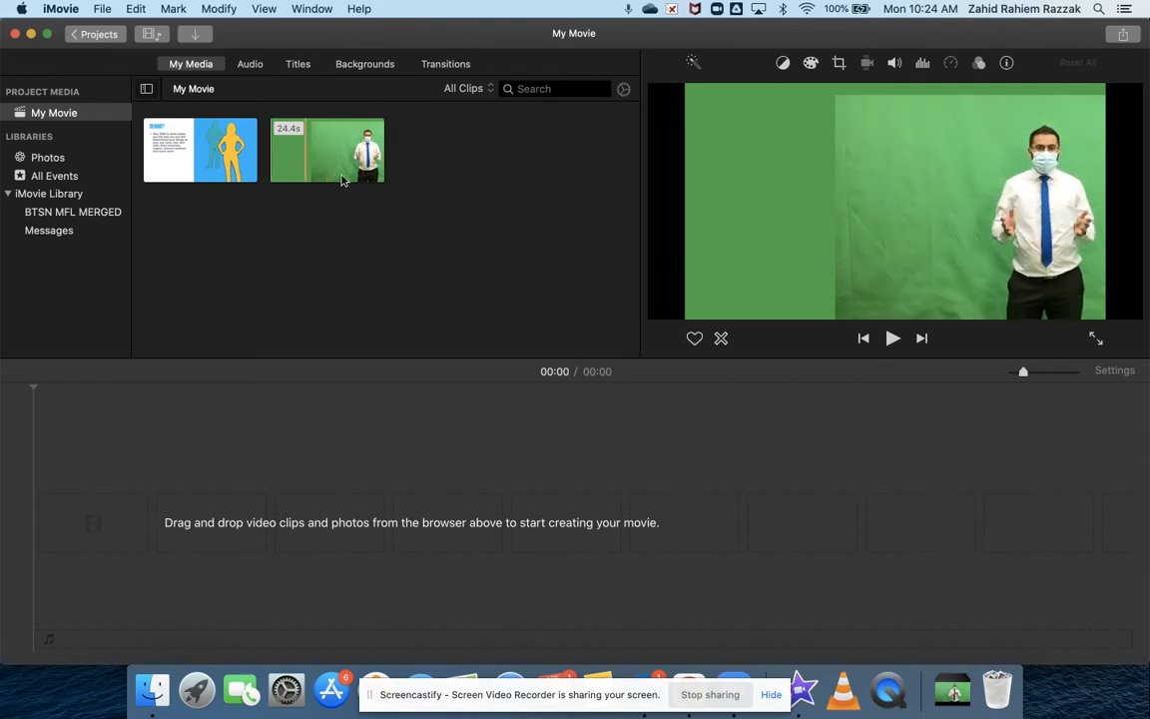
left_click_drag(325, 188, 57, 528)
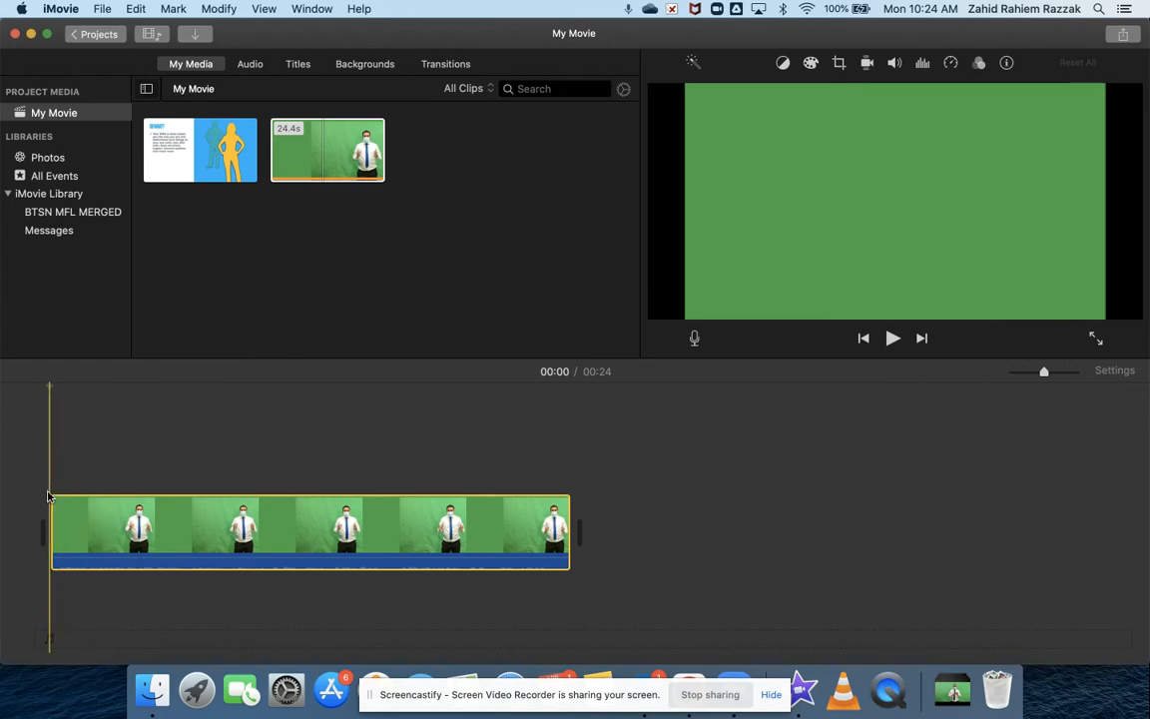
left_click(60, 521)
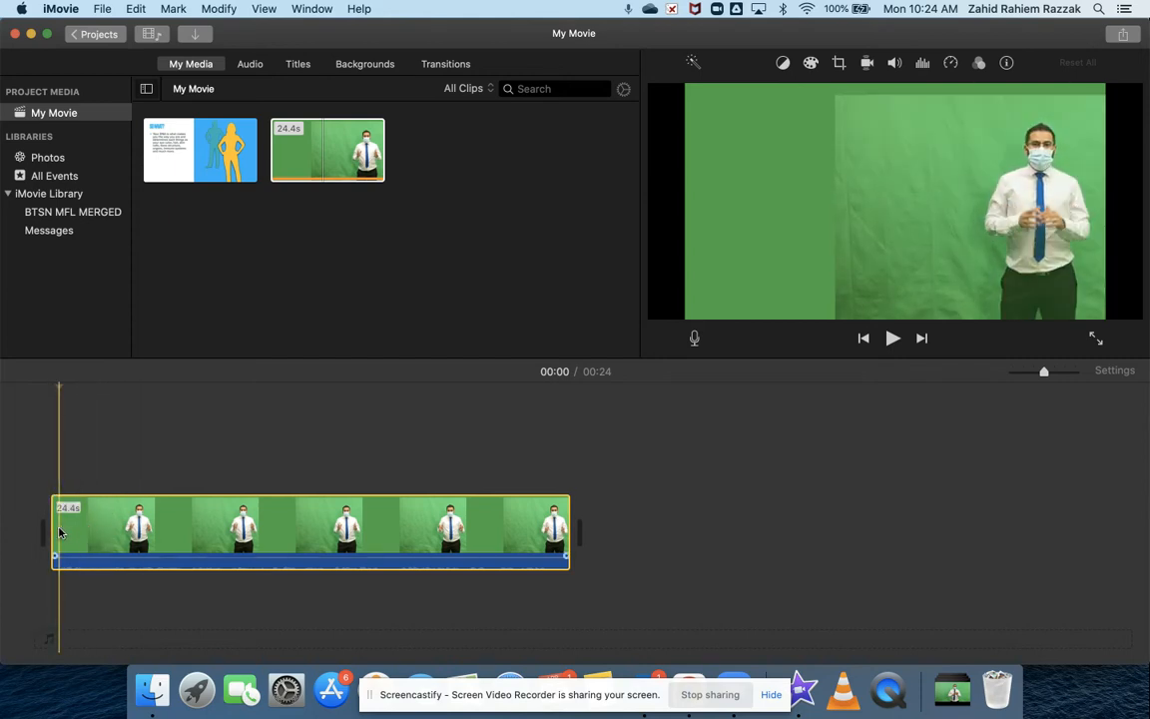
right_click(59, 532)
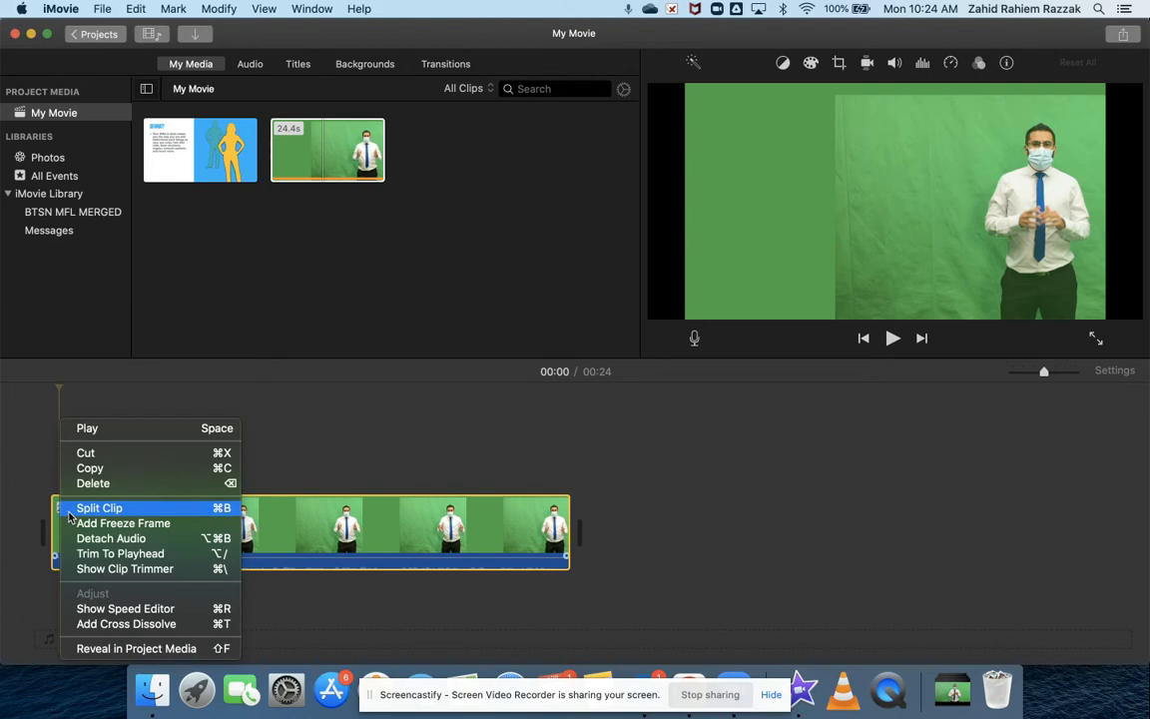
left_click(70, 513)
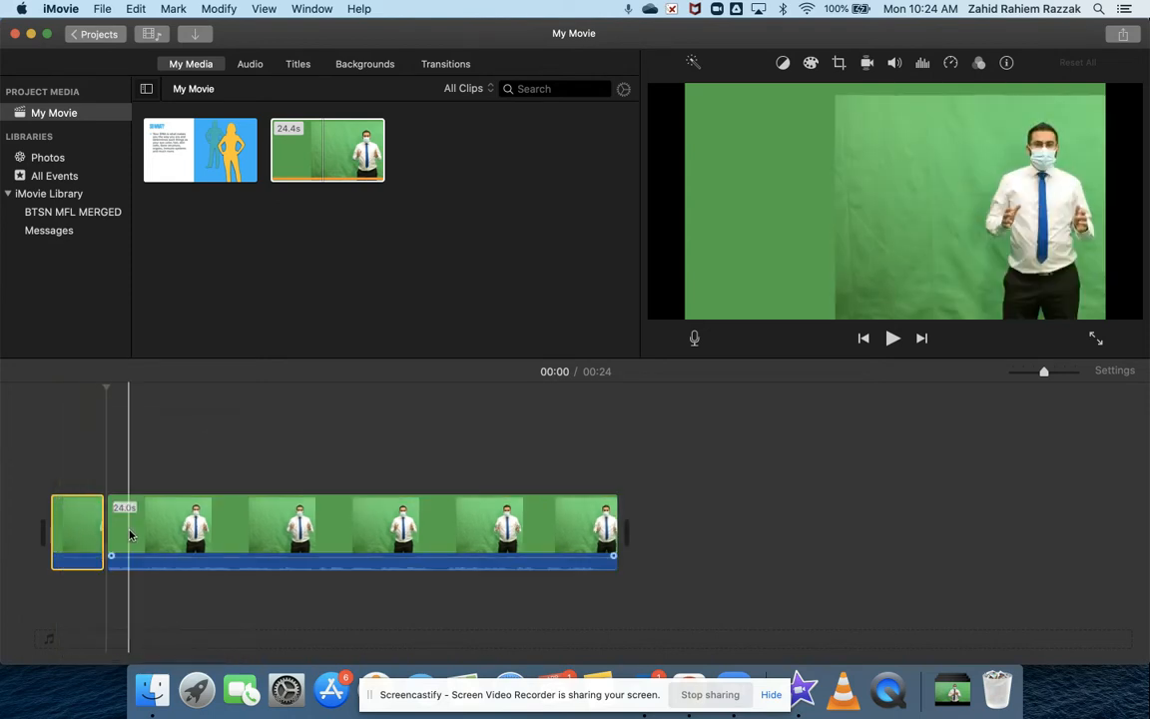
- Undo the split and delete the green screen clip from the timeline
left_click(71, 524)
right_click(71, 524)
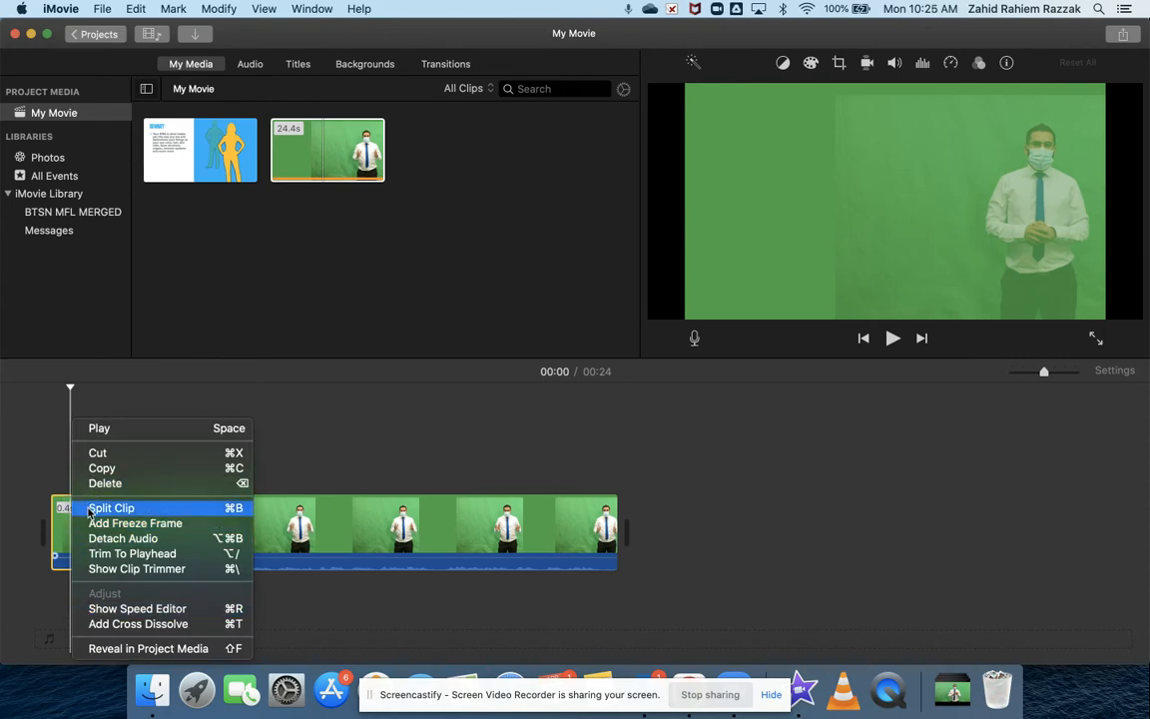
left_click(290, 445)
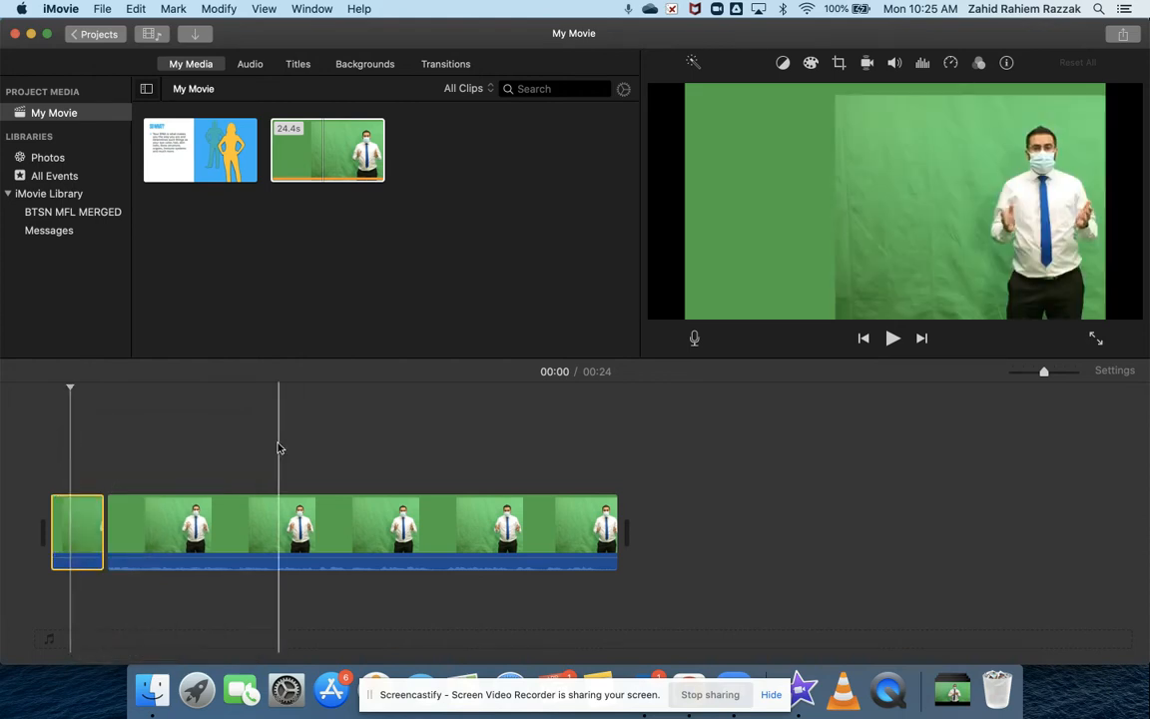
key("BackSpace")
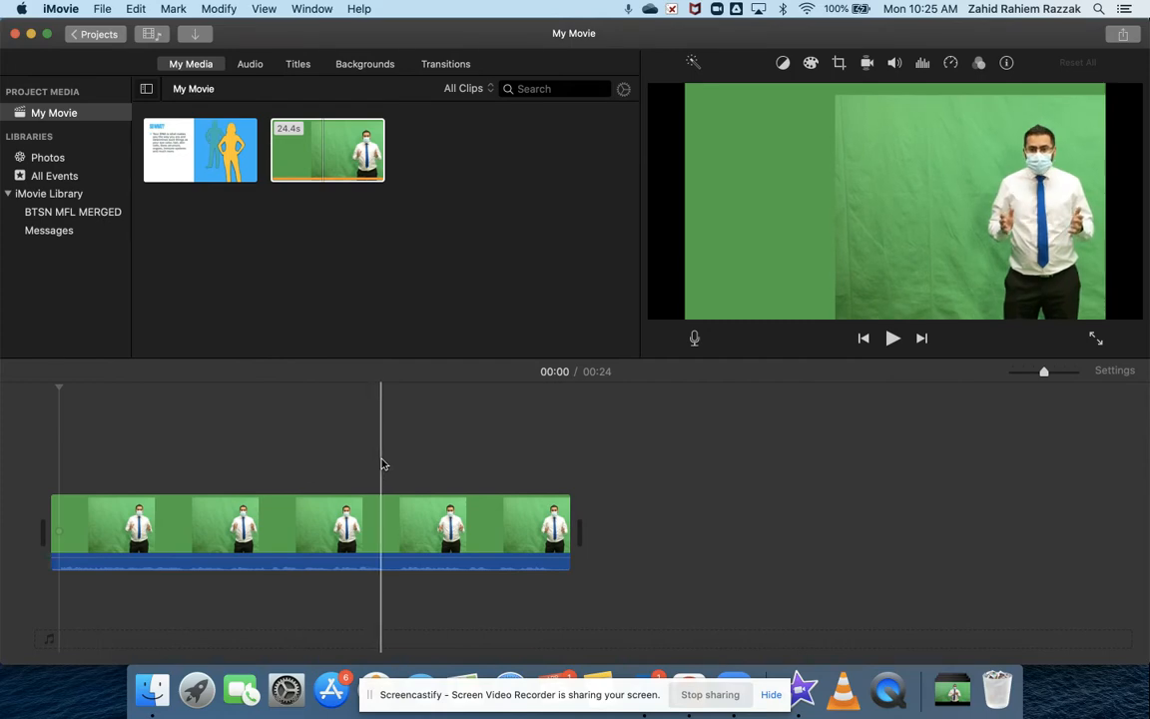
left_click(165, 520)
key("Delete")
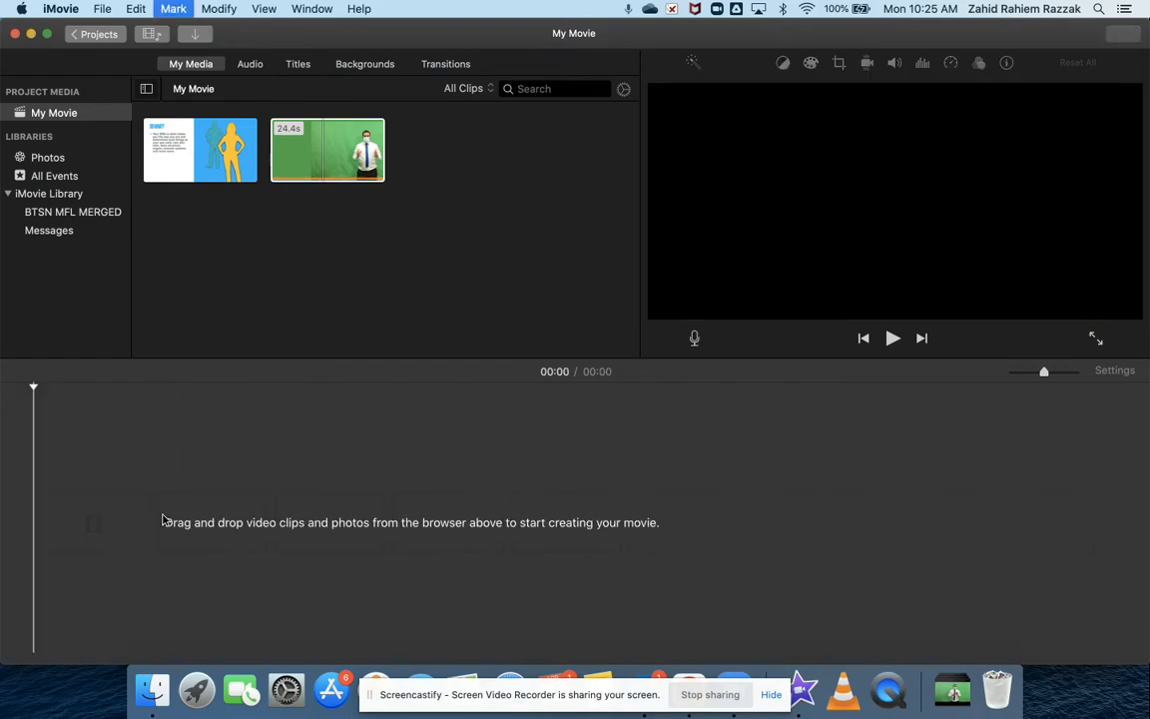
- Place the DNA presentation clip in the timeline and overlay the green screen clip above its beginning
left_click_drag(196, 152, 69, 526)
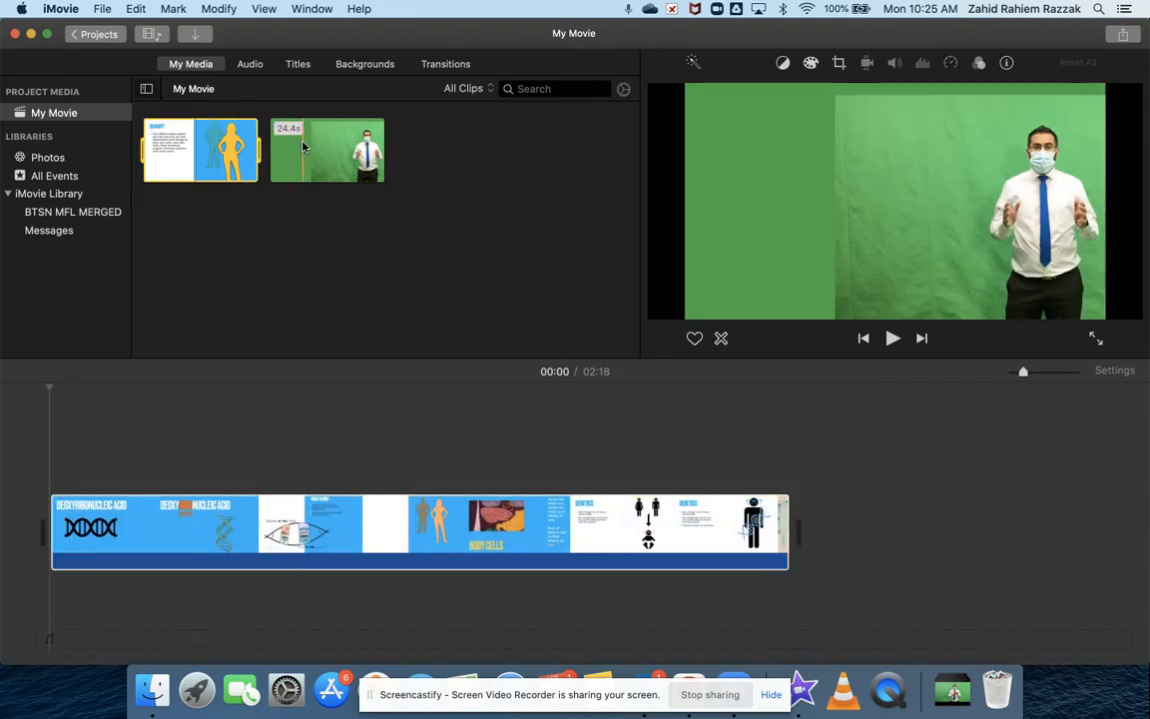
left_click_drag(302, 175, 50, 454)
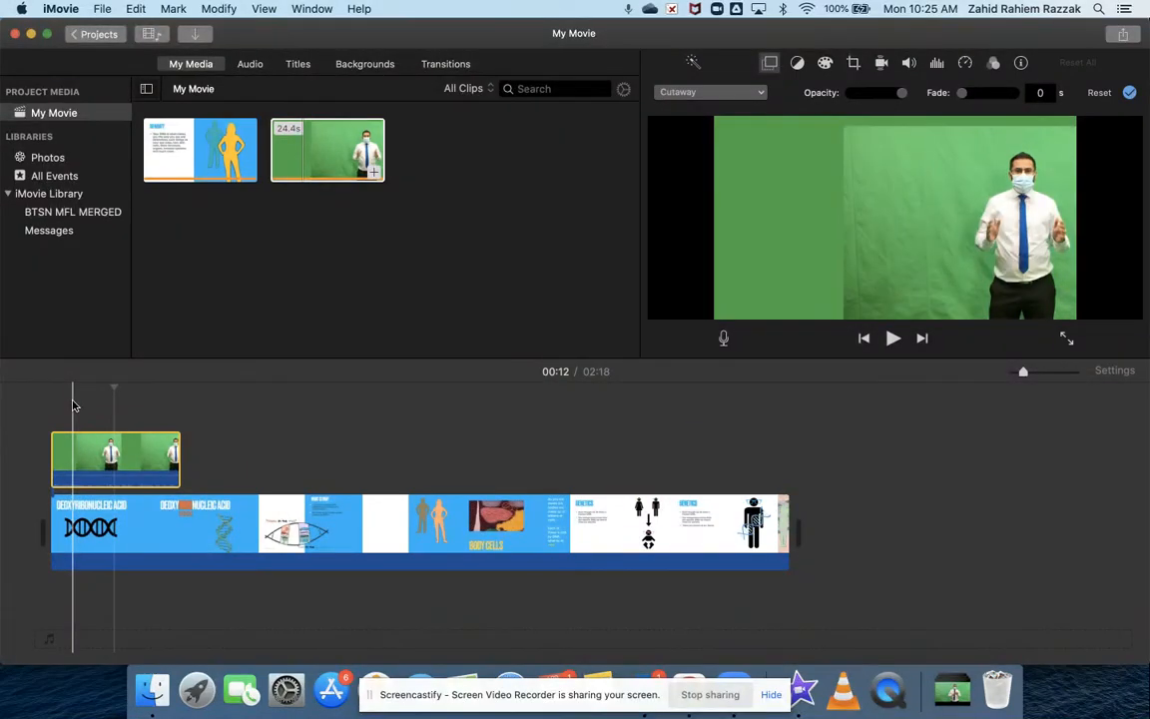
left_click(102, 544)
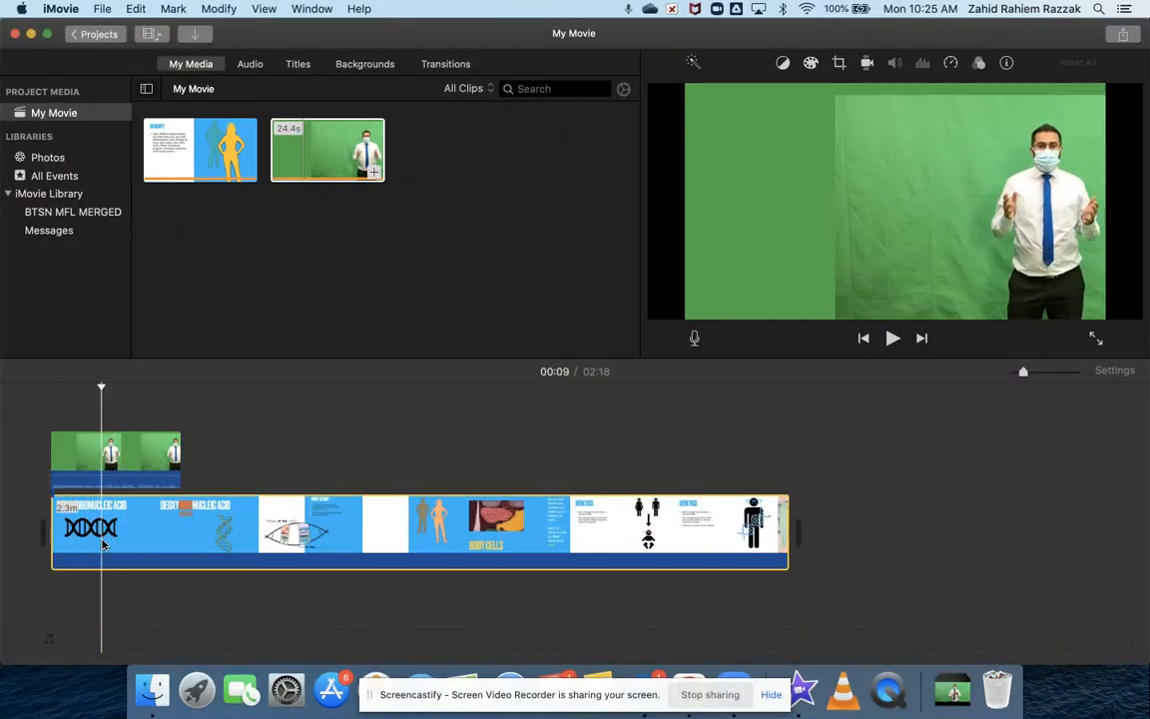
- Set the upper clip's video overlay to Green/Blue Screen and increase its softness
left_click(95, 461)
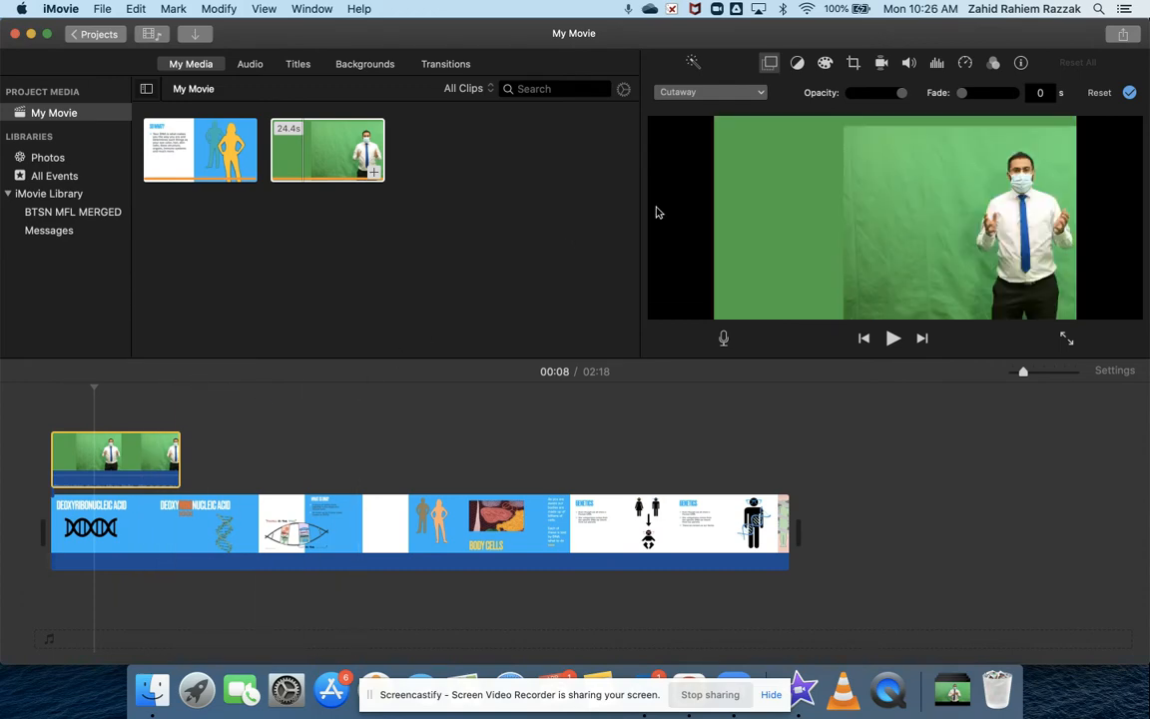
left_click(759, 94)
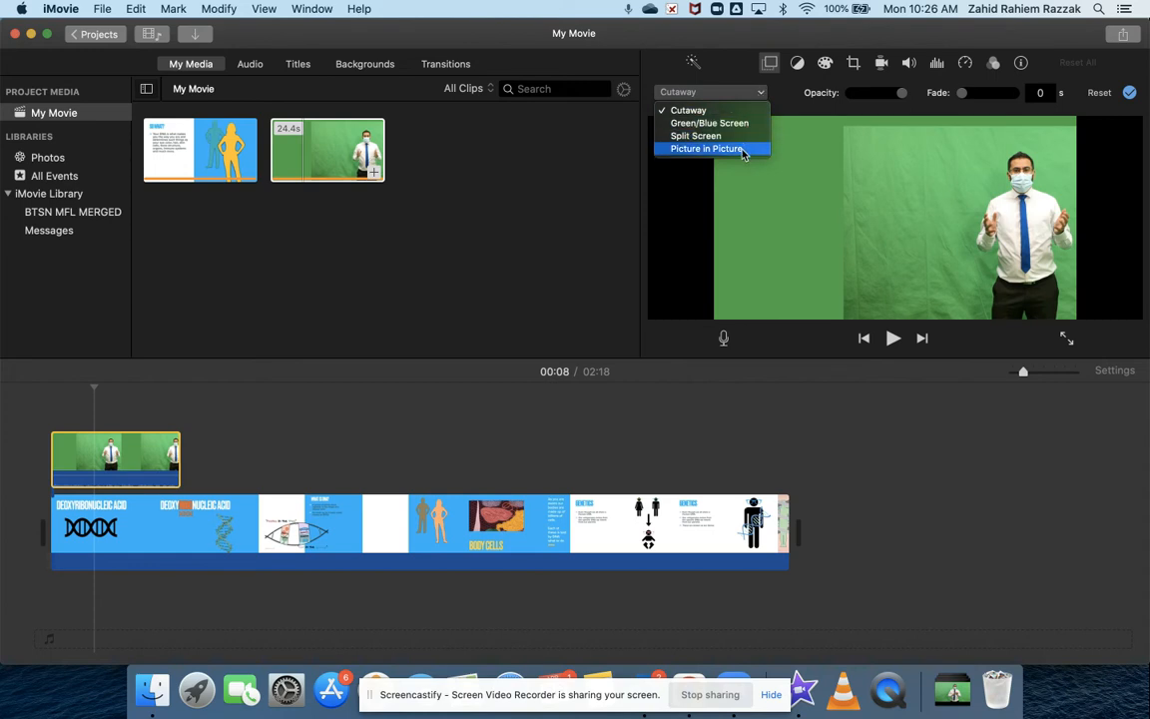
left_click(688, 123)
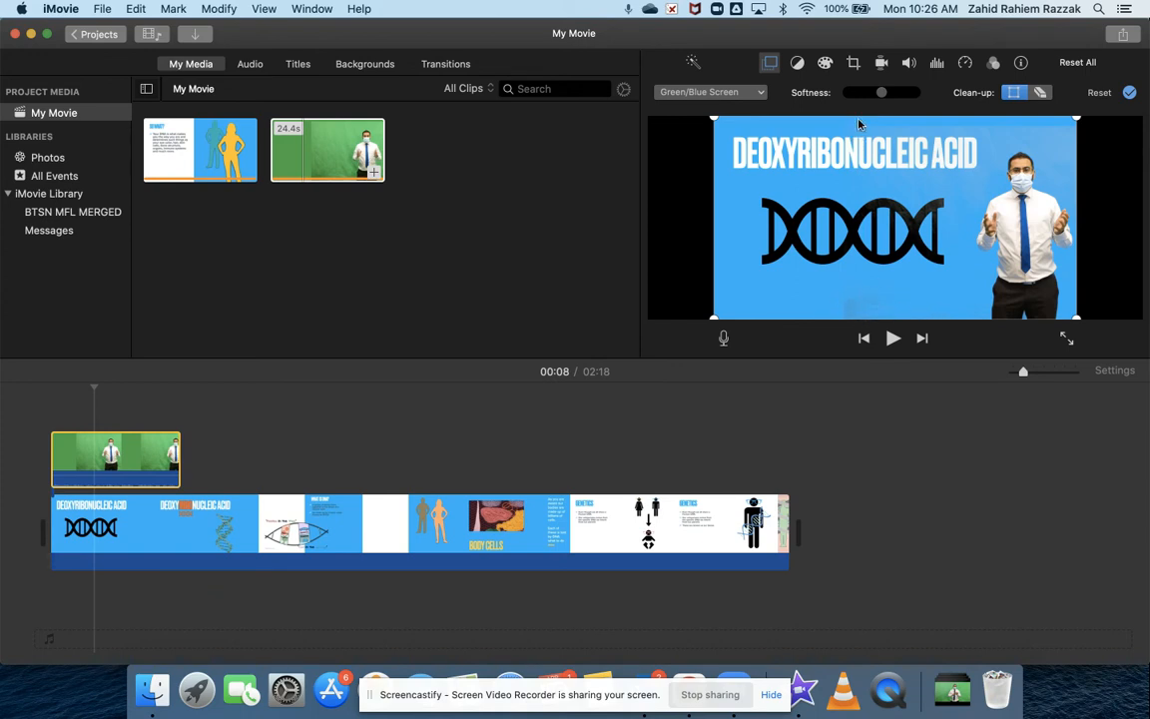
mouse_move(885, 97)
left_mouse_down()
mouse_move(847, 98)
mouse_move(927, 96)
mouse_move(779, 85)
mouse_move(867, 102)
mouse_move(917, 98)
mouse_move(905, 100)
left_mouse_up()
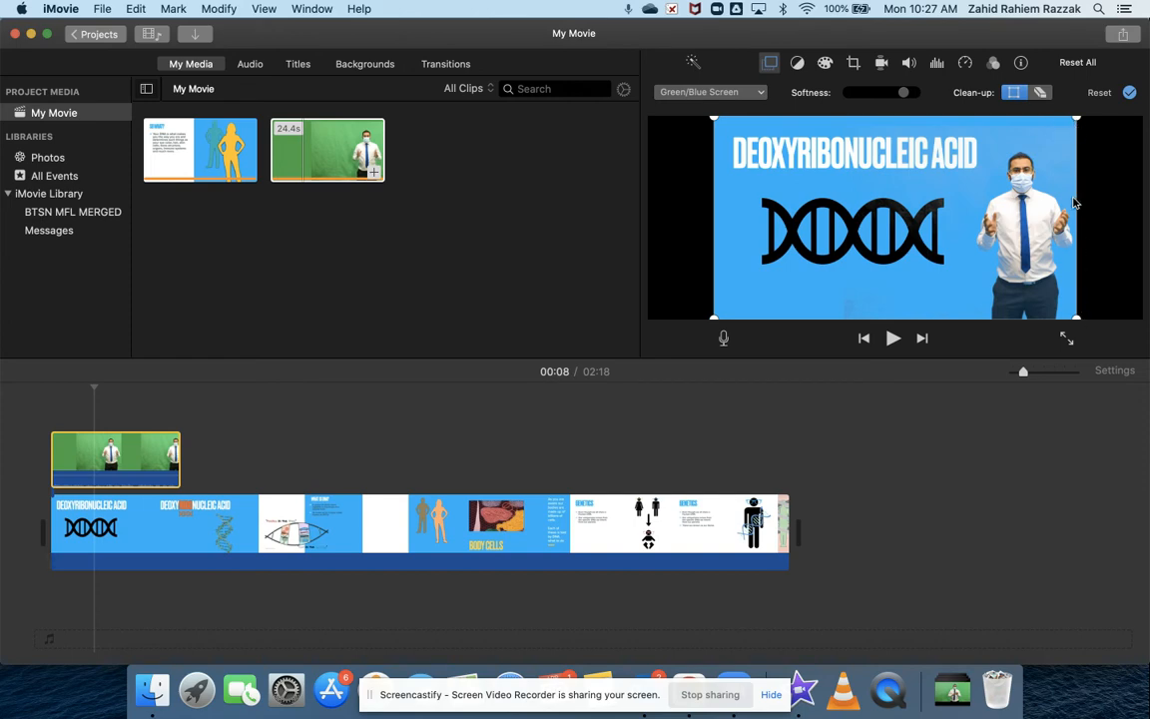
- Shrink the clean-up crop area to fit closely around the presenter and apply the green screen settings
left_click_drag(716, 124, 964, 127)
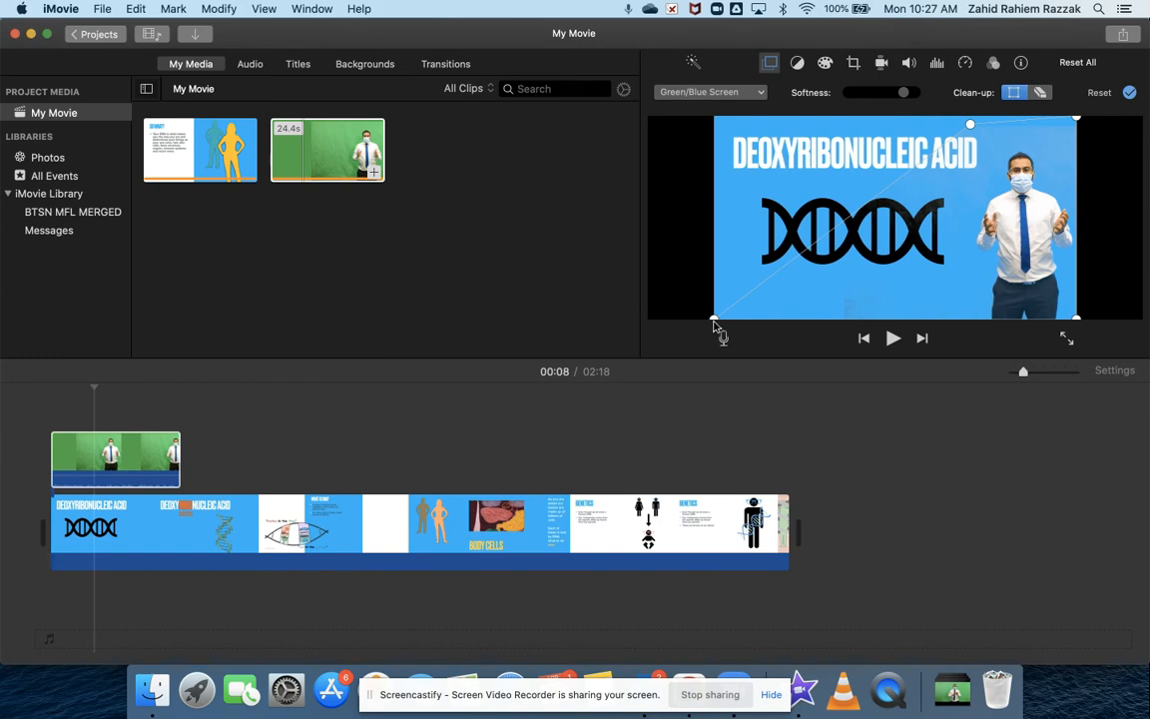
left_click_drag(716, 319, 960, 325)
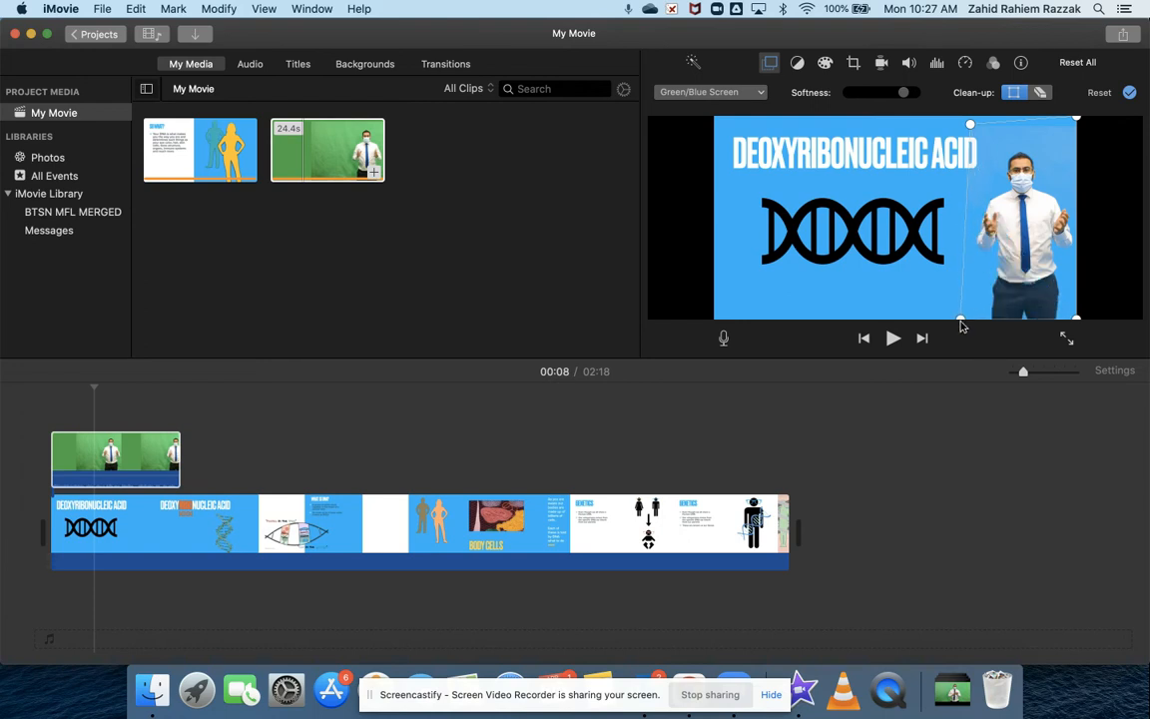
left_click_drag(970, 128, 969, 142)
left_click_drag(1079, 121, 1073, 145)
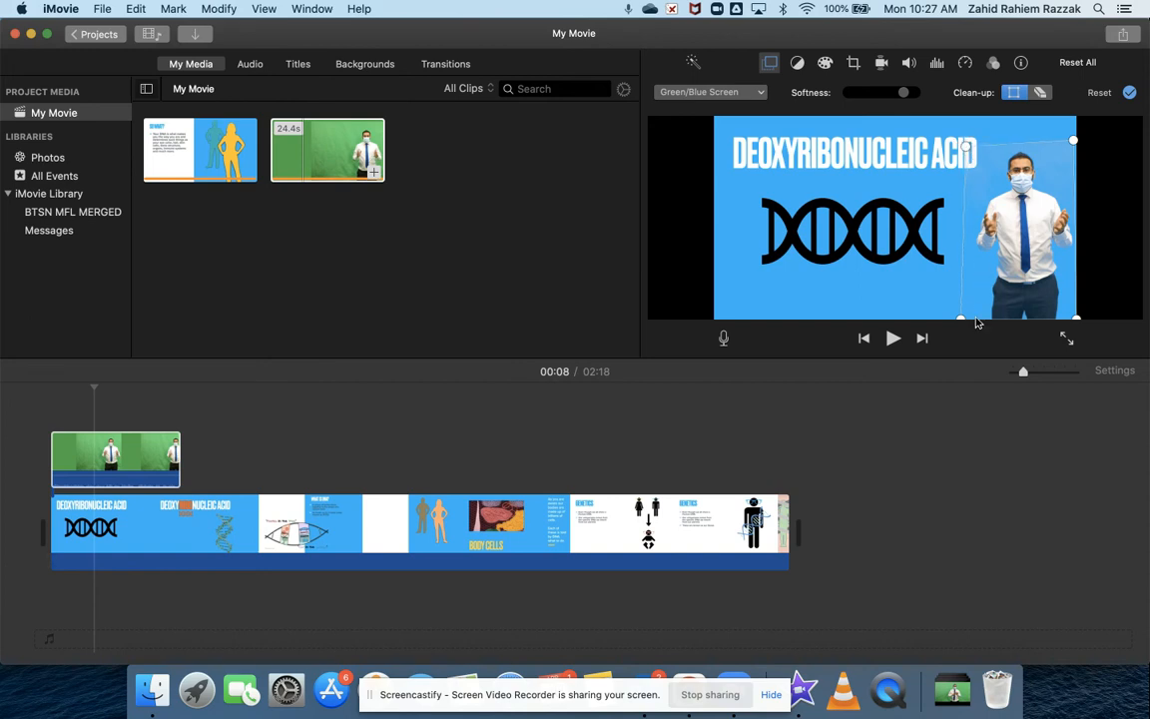
left_click_drag(961, 321, 965, 320)
left_click(1128, 91)
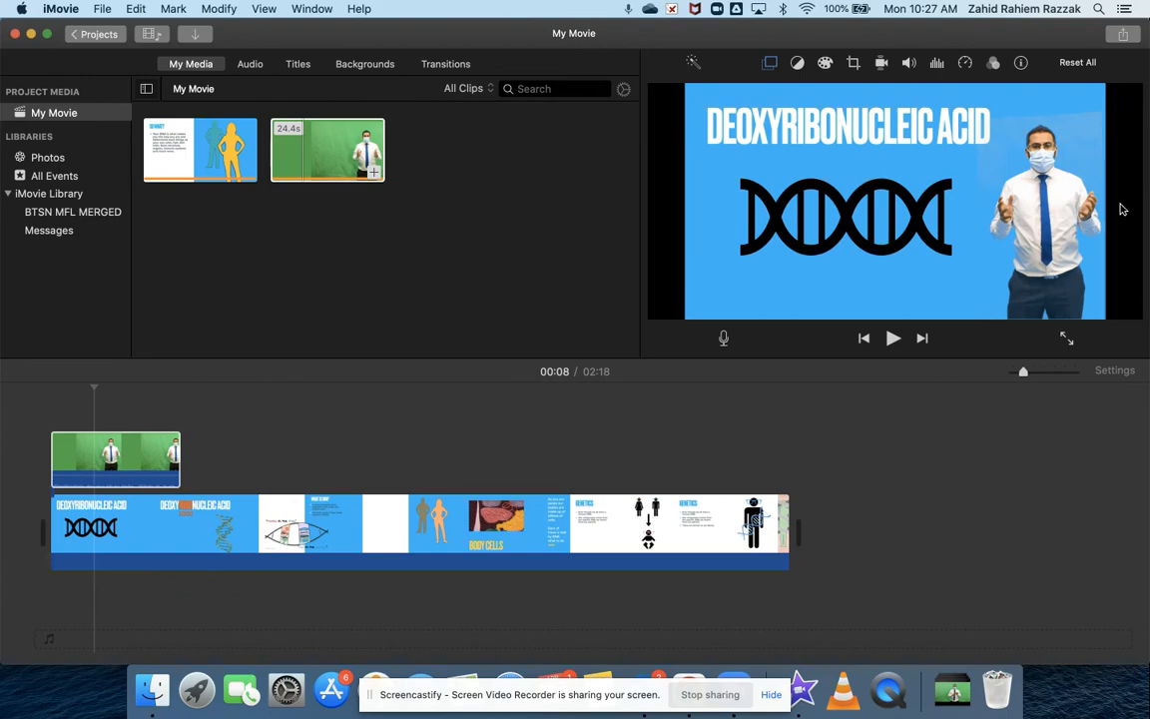
left_click(77, 445)
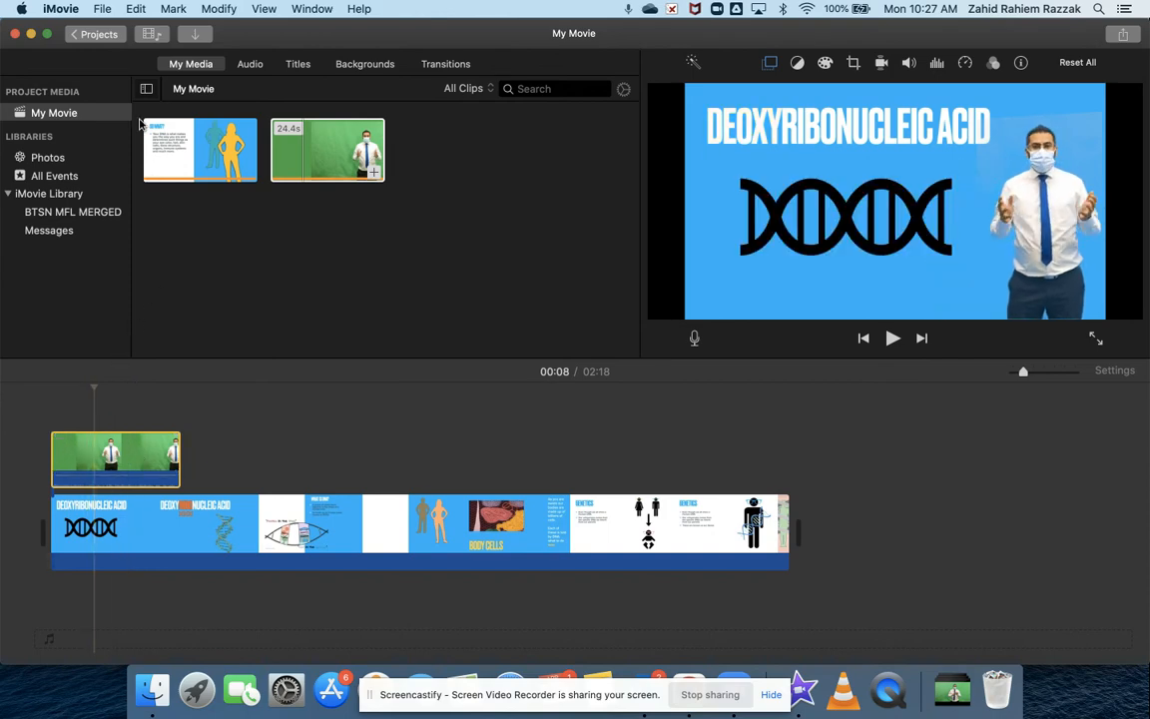
left_click(101, 10)
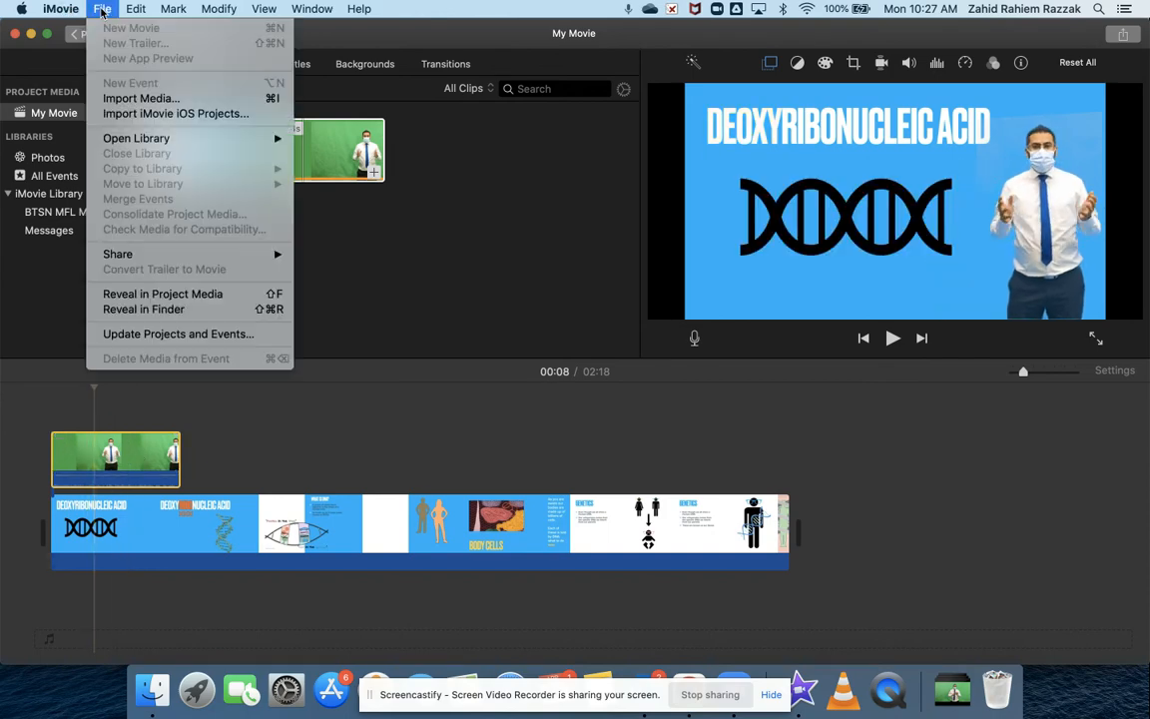
mouse_move(180, 257)
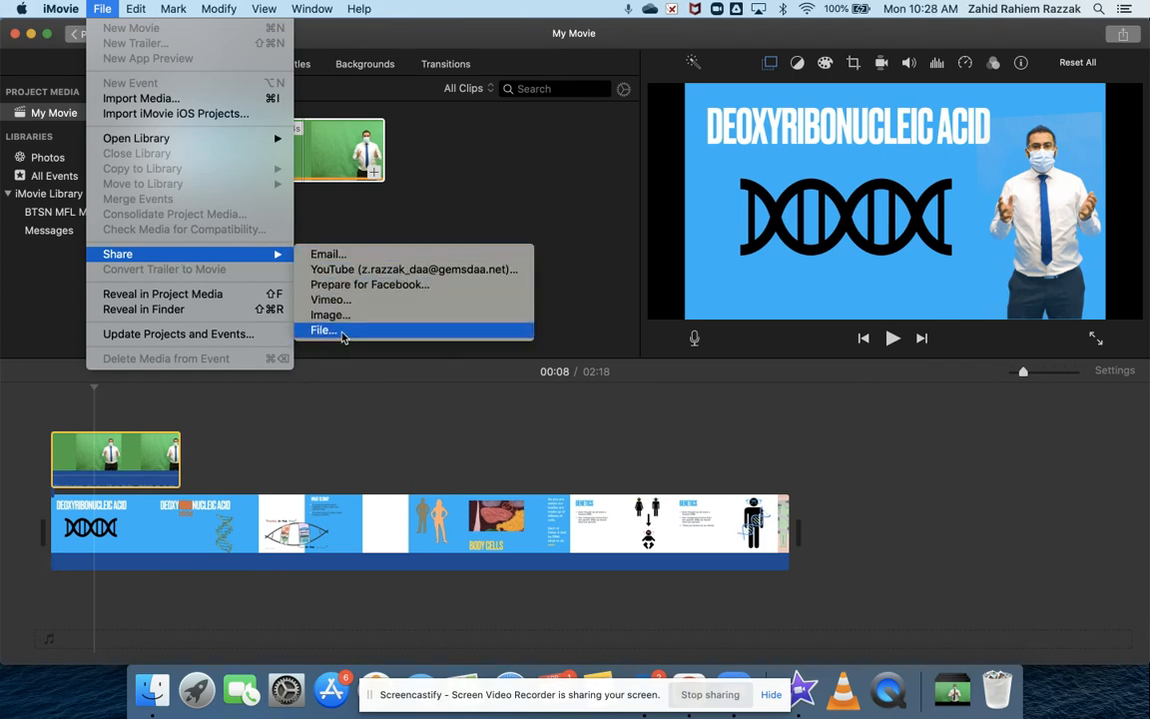
left_click(104, 9)
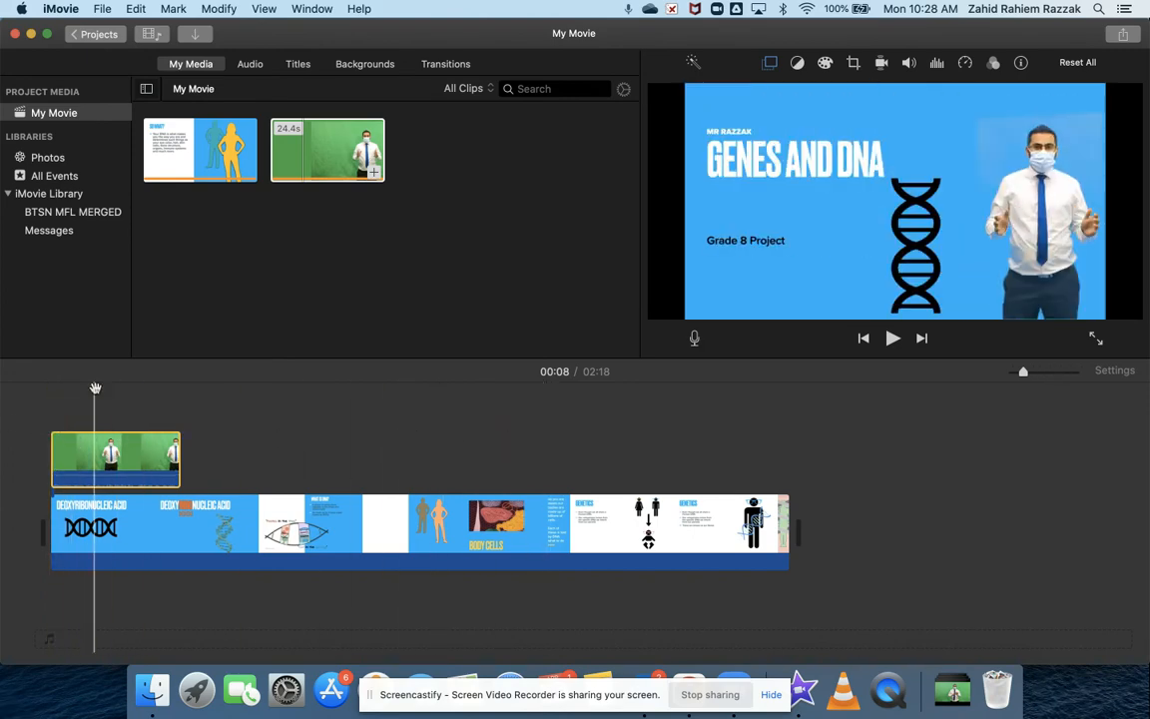
- Return the playhead to the start of the timeline and start sharing the movie as a file
left_click(20, 400)
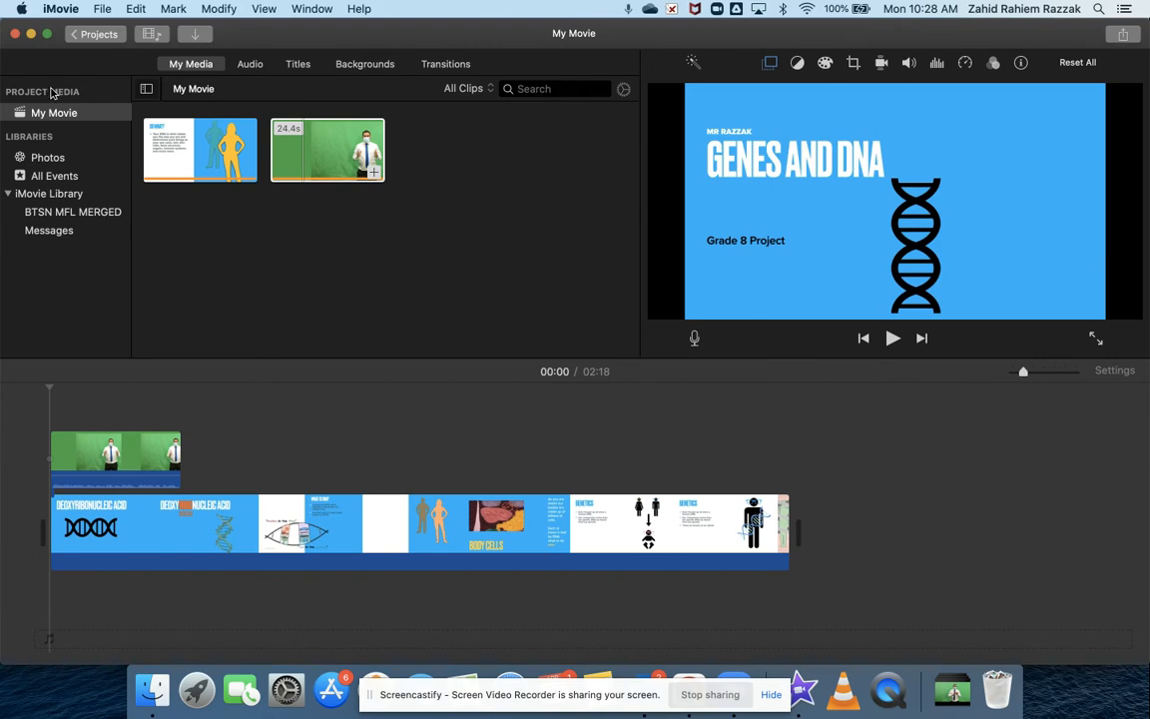
left_click(97, 10)
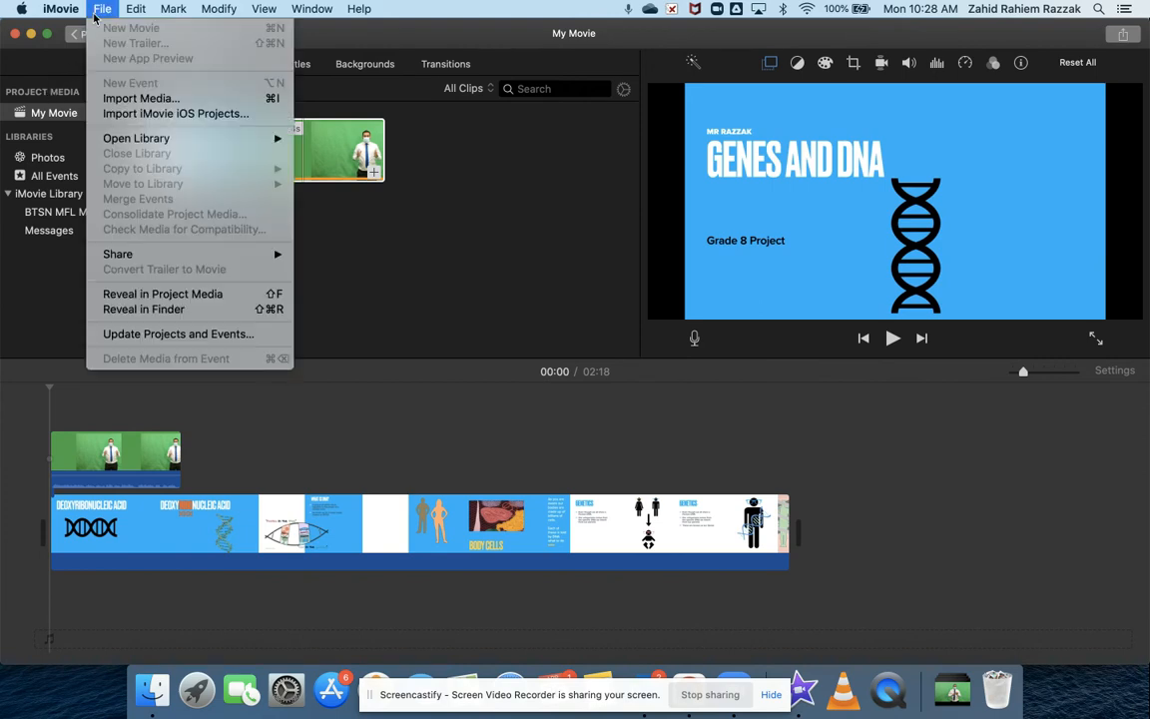
mouse_move(240, 253)
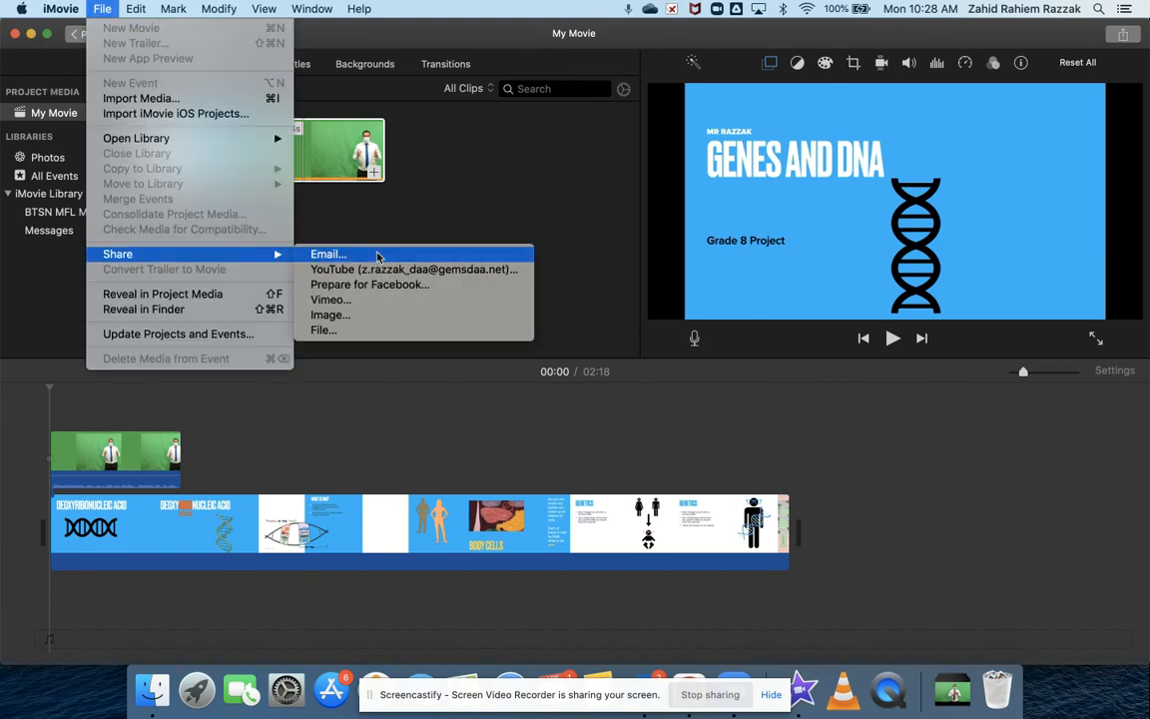
left_click(357, 334)
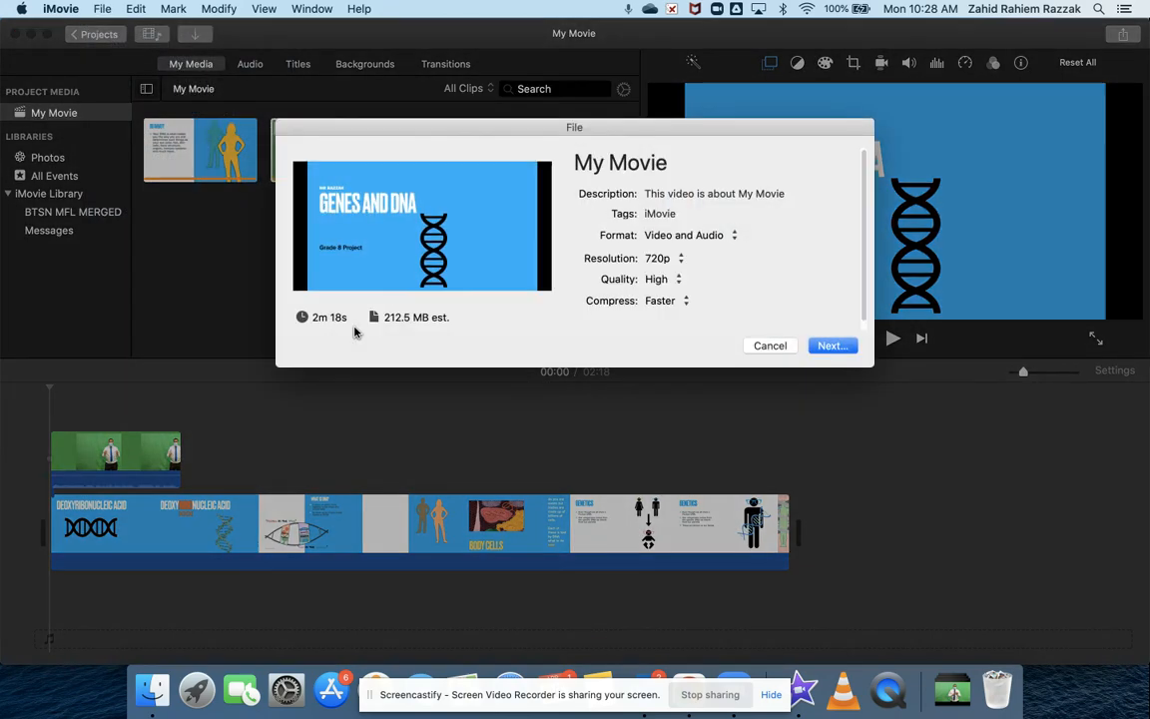
- Title the exported movie "Green Screen - DNA"
left_click(699, 168)
left_click_drag(711, 165, 577, 165)
type("Gre")
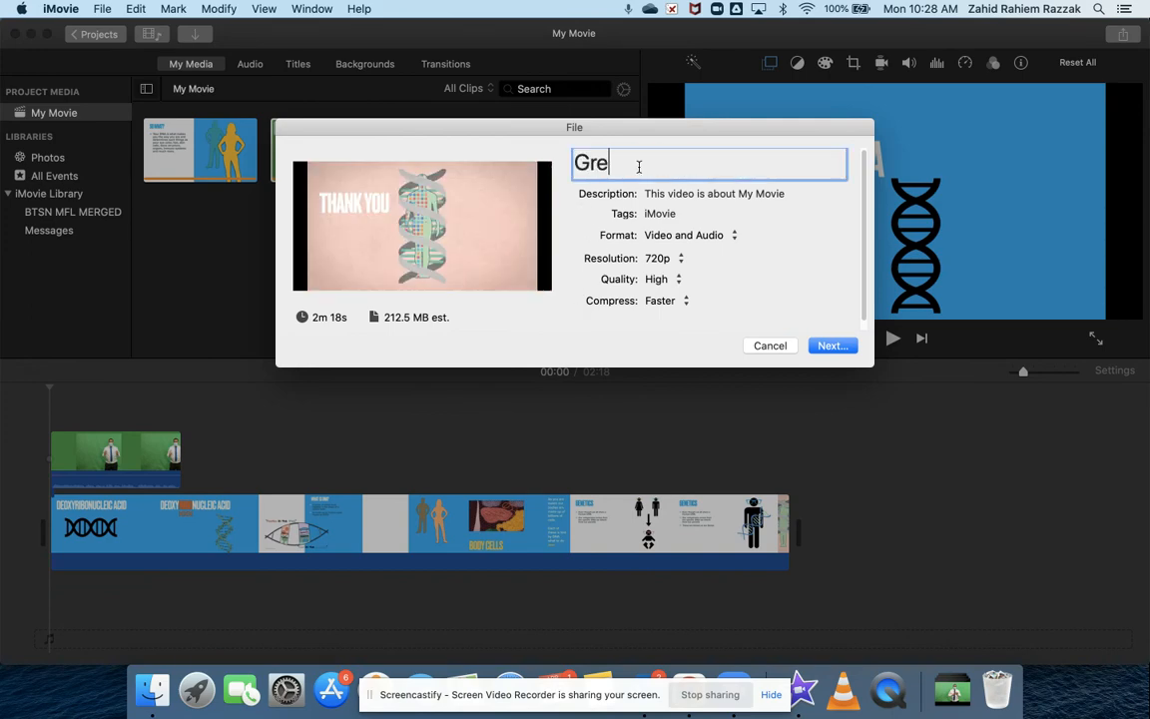
type("en Screen - DNA")
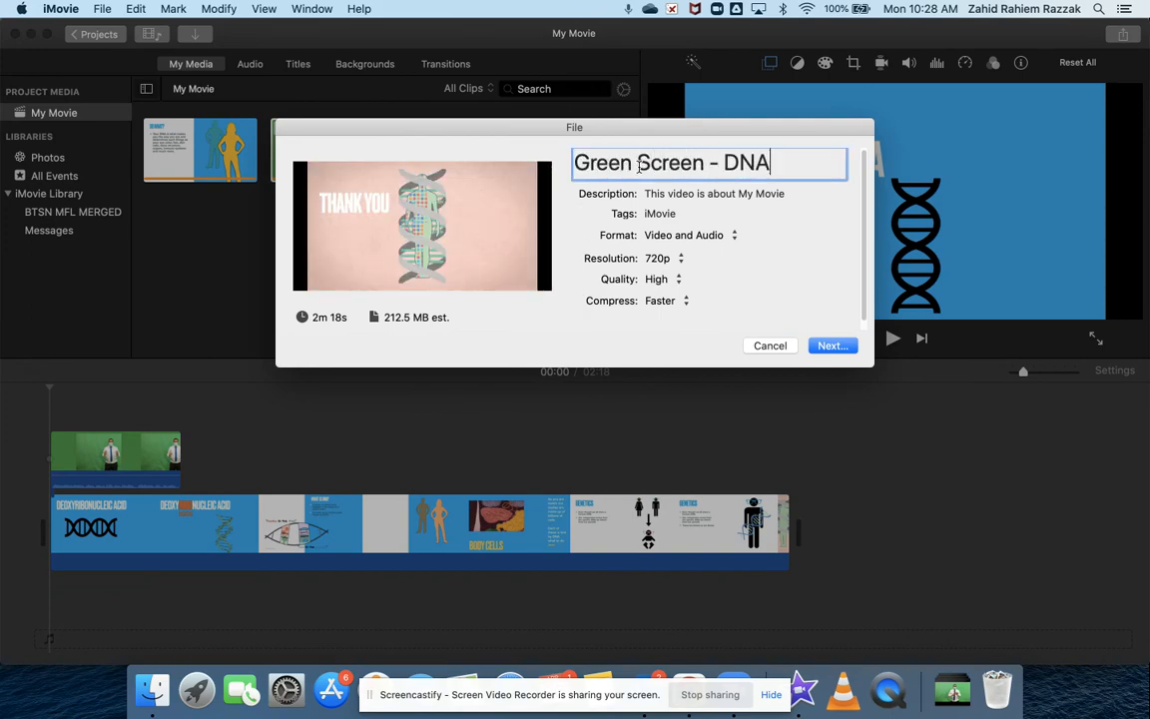
- Keep the export resolution at 720p and the quality at High, and proceed to choosing the save location
left_click(818, 191)
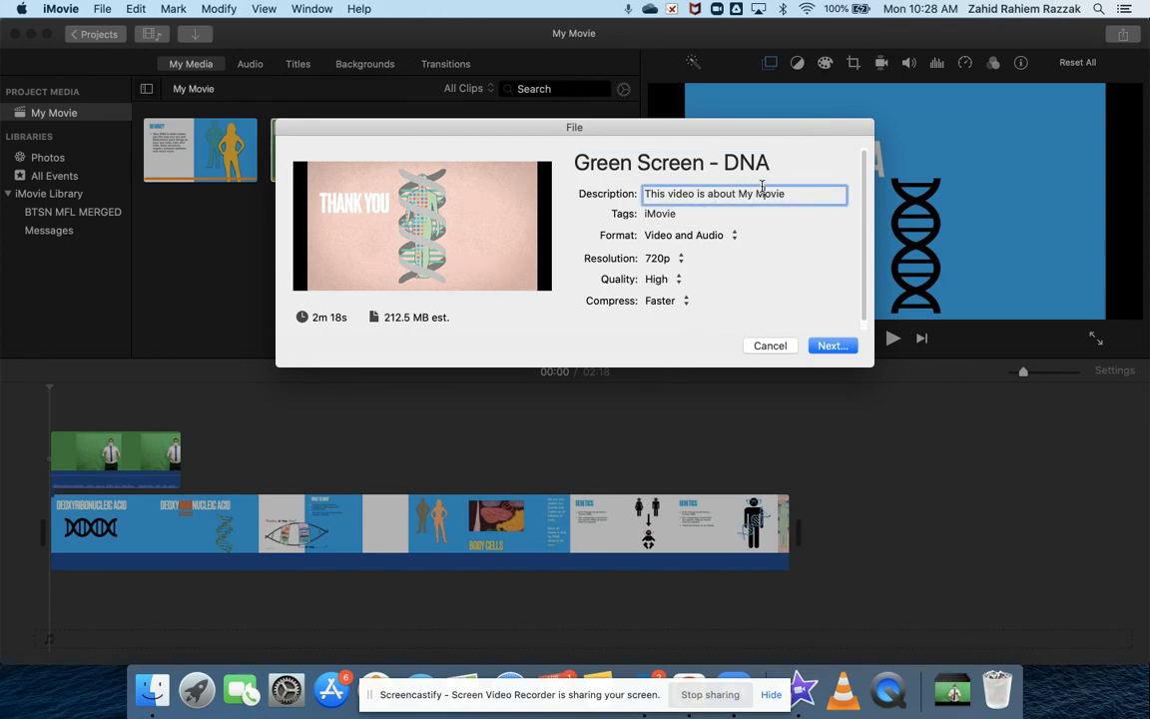
left_click(657, 259)
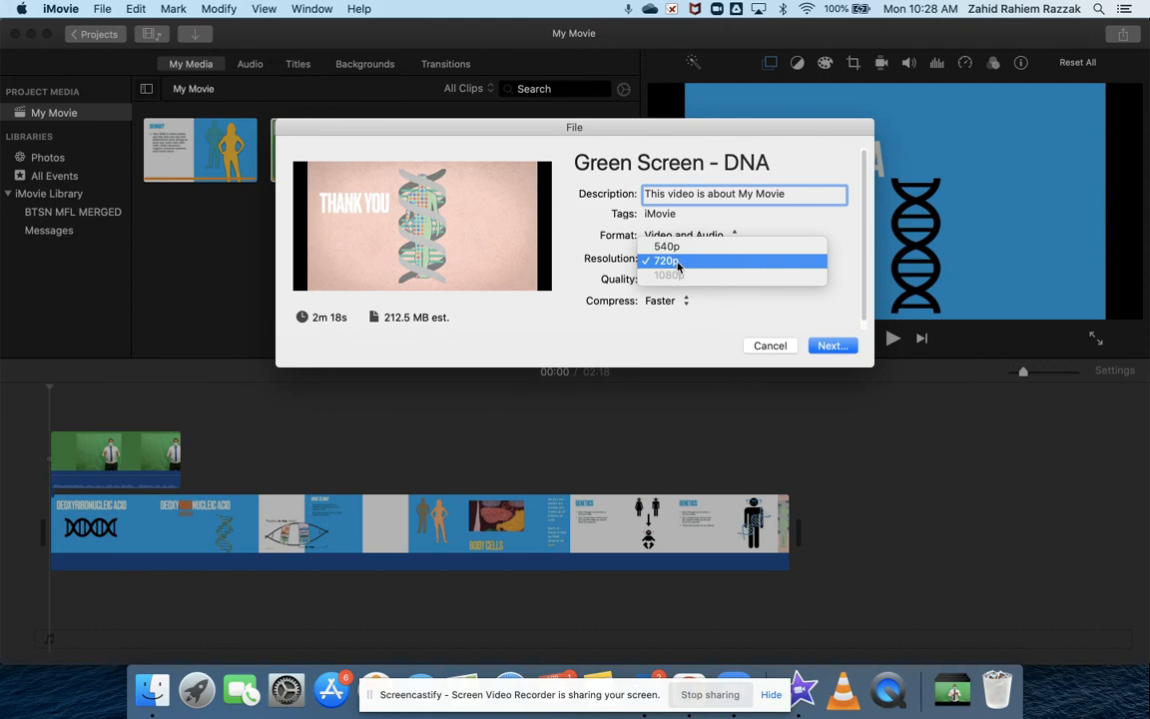
left_click(679, 261)
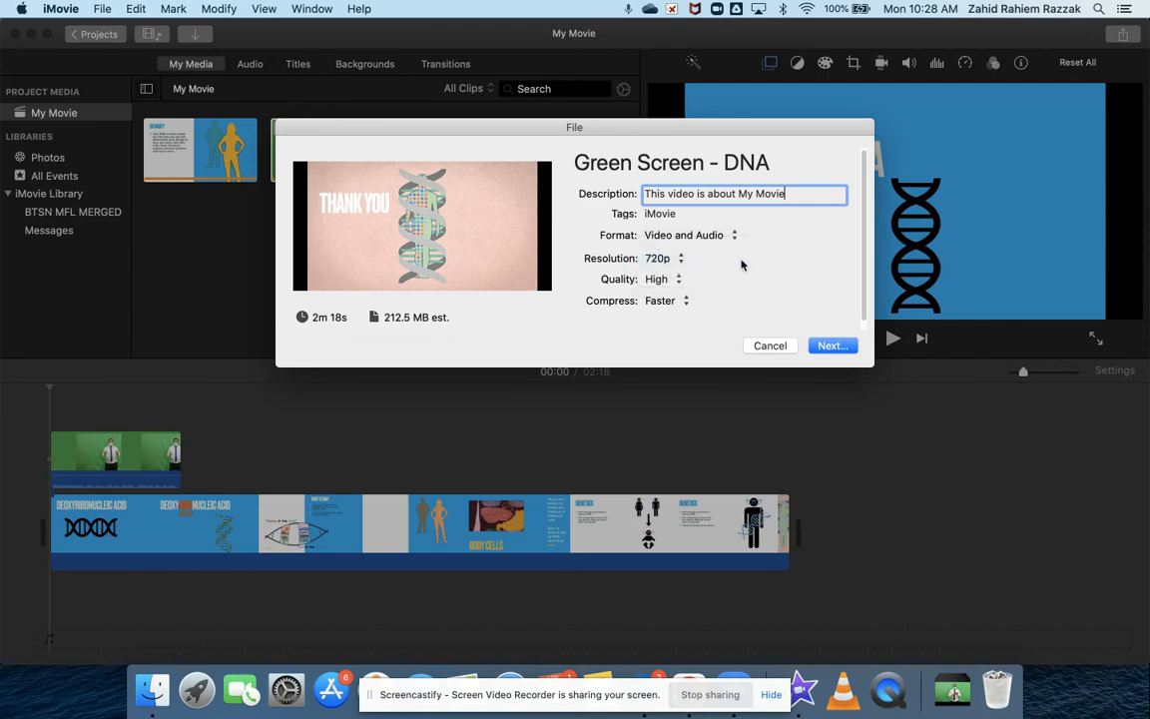
left_click(667, 281)
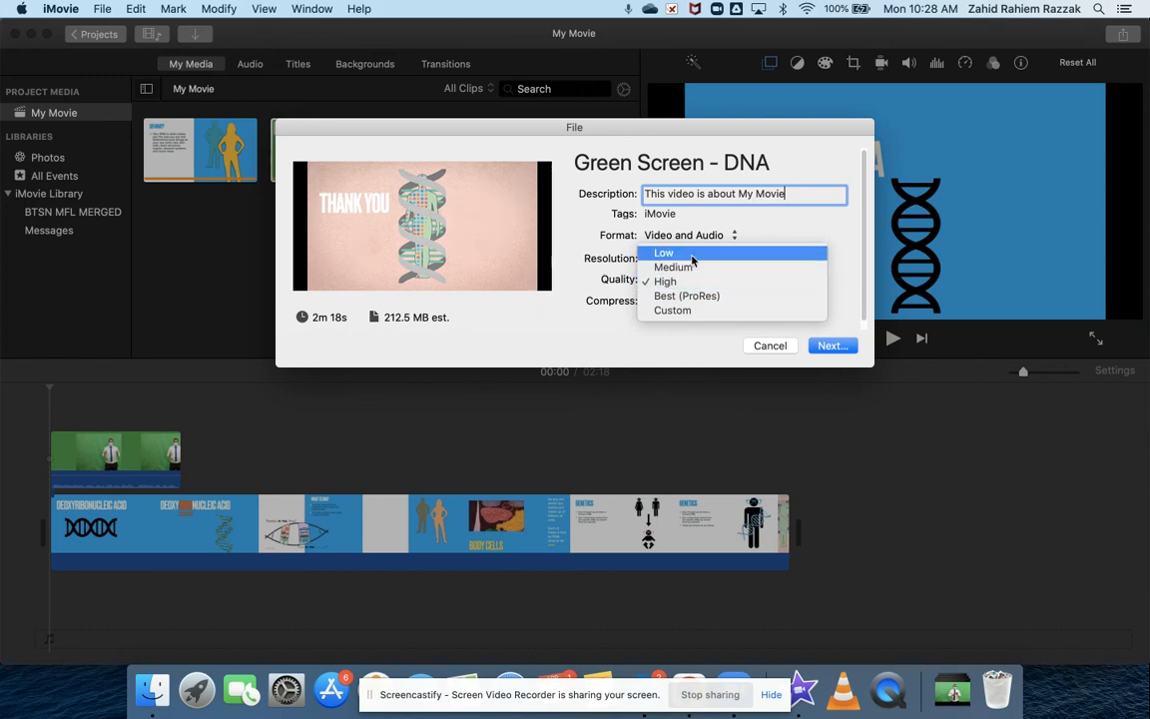
left_click(636, 331)
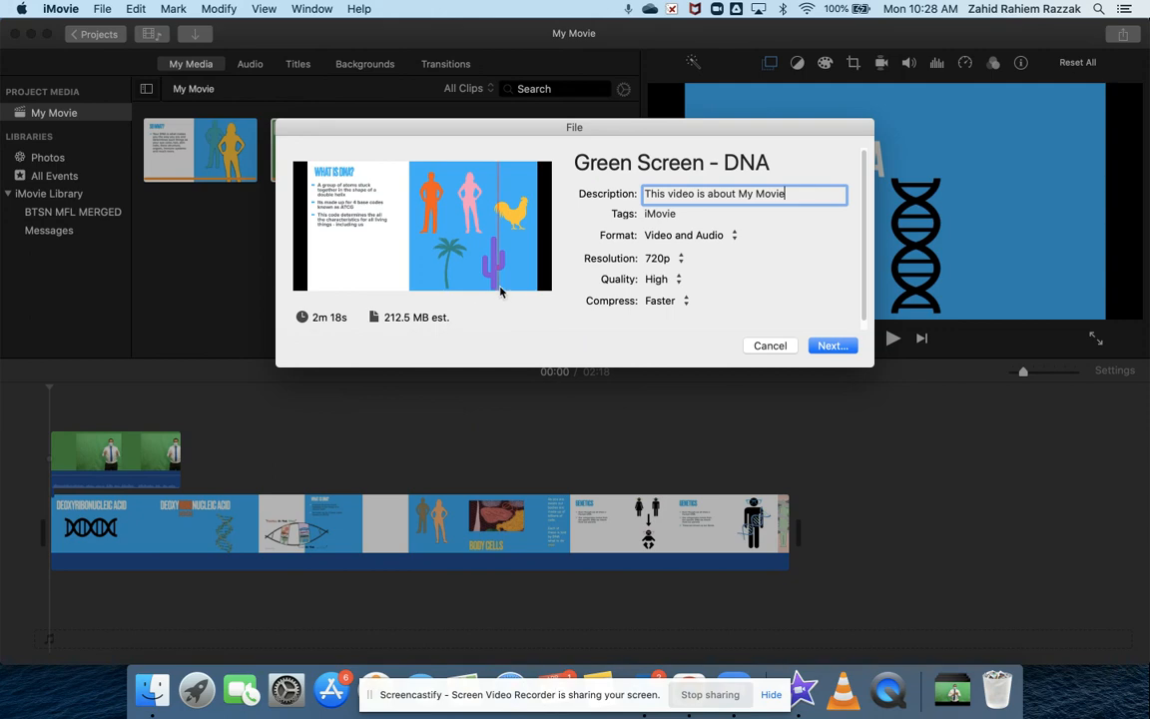
left_click(834, 345)
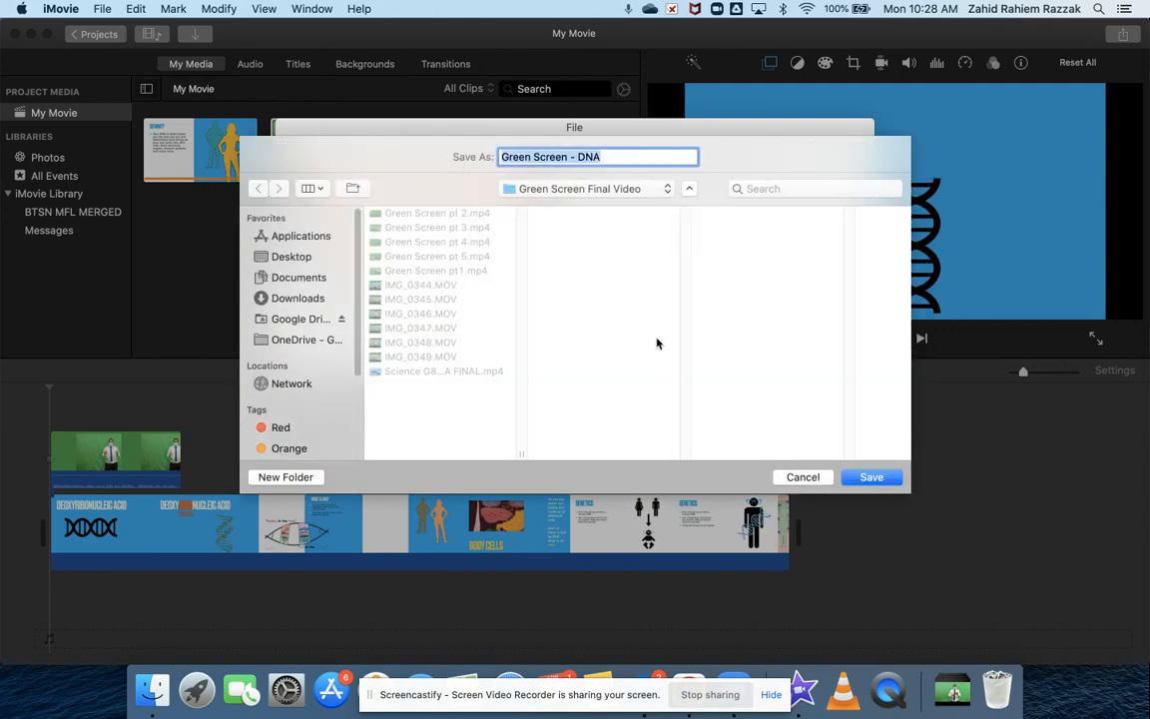